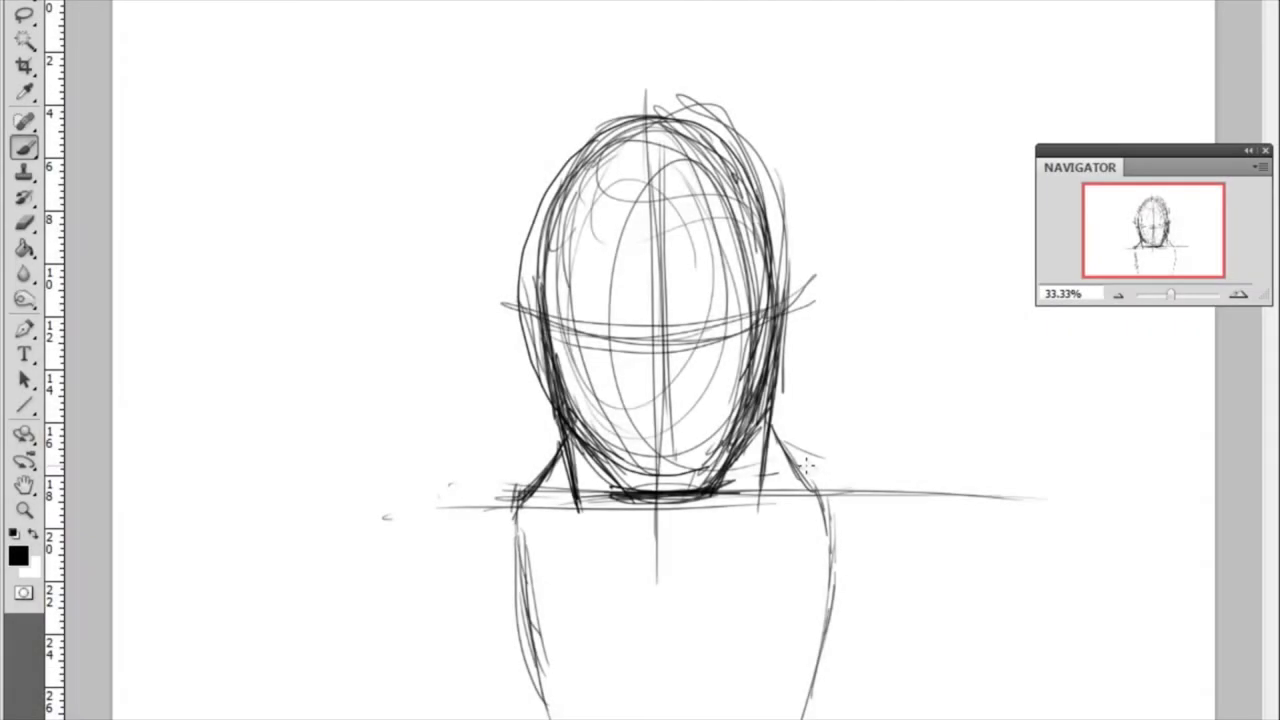
# Sketch rough outlines of both shoulders and arms, including outer arm curves.
pyautogui.moveTo(790, 445)
pyautogui.mouseDown()
pyautogui.moveTo(885, 478)
pyautogui.moveTo(1092, 462)
pyautogui.moveTo(1040, 670)
pyautogui.mouseUp()
pyautogui.moveTo(555, 440); pyautogui.dragTo(340, 495)
pyautogui.moveTo(495, 465)
pyautogui.mouseDown()
pyautogui.moveTo(255, 480)
pyautogui.moveTo(300, 680)
pyautogui.mouseUp()
pyautogui.moveTo(1088, 545); pyautogui.dragTo(1045, 715)
pyautogui.moveTo(1098, 520); pyautogui.dragTo(1130, 600)
pyautogui.moveTo(266, 516); pyautogui.dragTo(205, 630)
pyautogui.moveTo(236, 560); pyautogui.dragTo(186, 715)
pyautogui.moveTo(1090, 540); pyautogui.dragTo(1175, 715)
pyautogui.moveTo(230, 580); pyautogui.dragTo(190, 712)
# Lasso the head sketch, enlarge it with Free Transform, commit and deselect.
pyautogui.press('l')
pyautogui.moveTo(806, 365); pyautogui.dragTo(820, 385)
pyautogui.hotkey('ctrl', 't')
pyautogui.moveTo(890, 55)
pyautogui.mouseDown()
pyautogui.moveTo(938, 10)
pyautogui.moveTo(857, 91)
pyautogui.mouseUp()
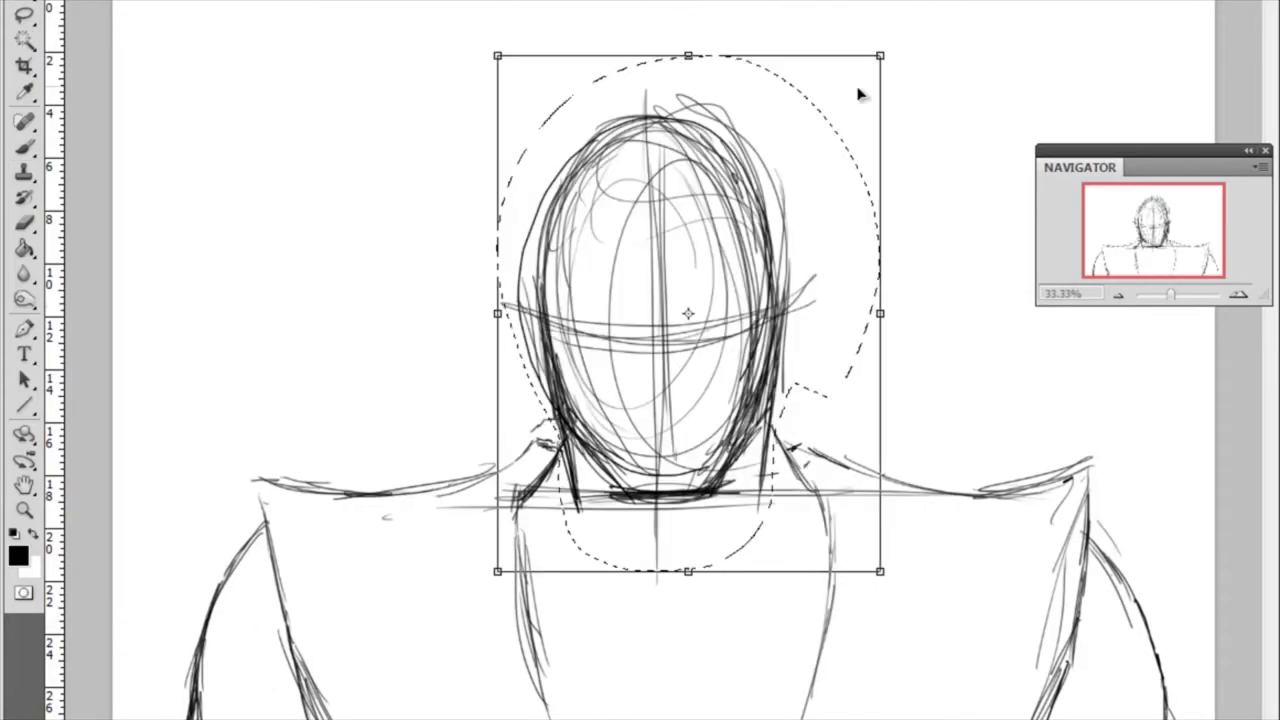
pyautogui.press('Return')
pyautogui.hotkey('ctrl', 'd')
# Ink bold dark lines over the jaw, chin, cheeks and head outline.
pyautogui.press('b')
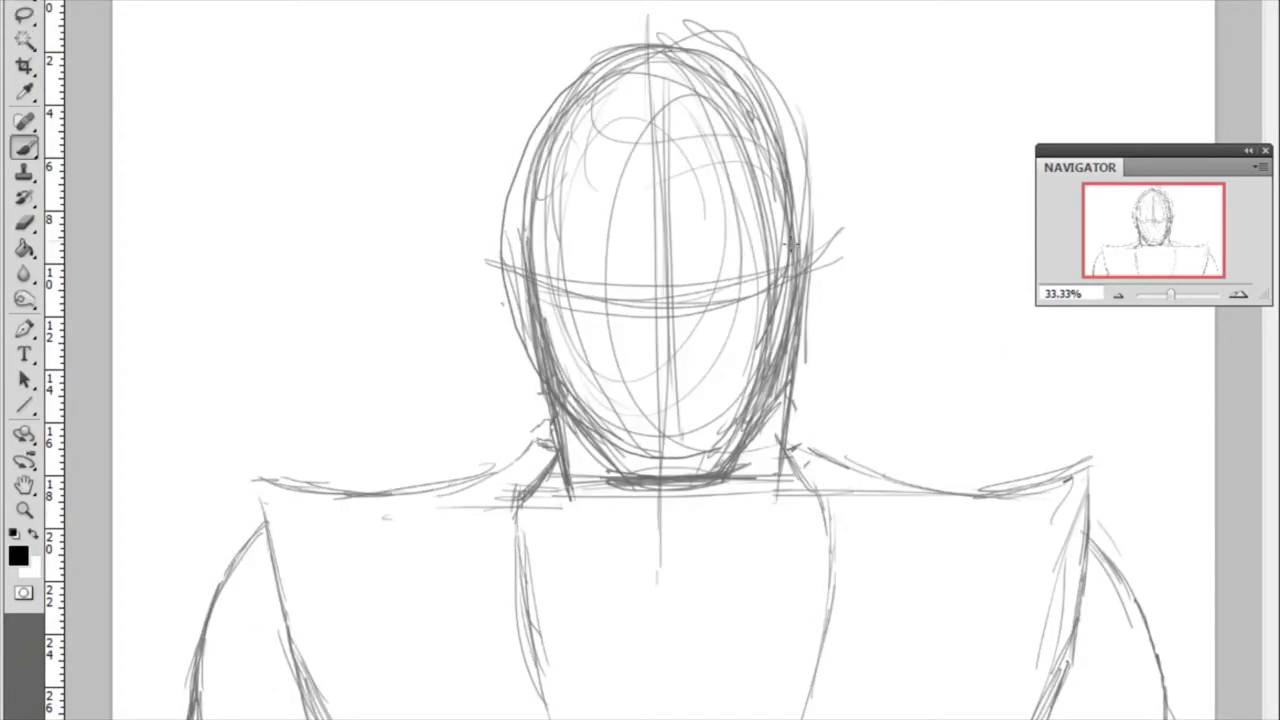
pyautogui.moveTo(546, 372); pyautogui.dragTo(630, 494)
pyautogui.moveTo(540, 270); pyautogui.dragTo(550, 364)
pyautogui.moveTo(784, 376); pyautogui.dragTo(752, 436)
pyautogui.moveTo(800, 248); pyautogui.dragTo(772, 410)
pyautogui.moveTo(530, 252); pyautogui.dragTo(540, 340)
pyautogui.moveTo(524, 200); pyautogui.dragTo(530, 300)
pyautogui.moveTo(800, 152); pyautogui.dragTo(796, 336)
pyautogui.moveTo(790, 124); pyautogui.dragTo(805, 286)
pyautogui.moveTo(525, 250); pyautogui.dragTo(640, 80)
pyautogui.moveTo(560, 140); pyautogui.dragTo(770, 140)
pyautogui.moveTo(700, 80); pyautogui.dragTo(805, 280)
# Darken the right jawline and fill in the top and left side of the head outline.
pyautogui.moveTo(724, 468)
pyautogui.mouseDown()
pyautogui.moveTo(796, 340)
pyautogui.moveTo(796, 232)
pyautogui.moveTo(760, 100)
pyautogui.mouseUp()
pyautogui.moveTo(776, 112); pyautogui.dragTo(615, 70)
pyautogui.moveTo(528, 170); pyautogui.dragTo(650, 68)
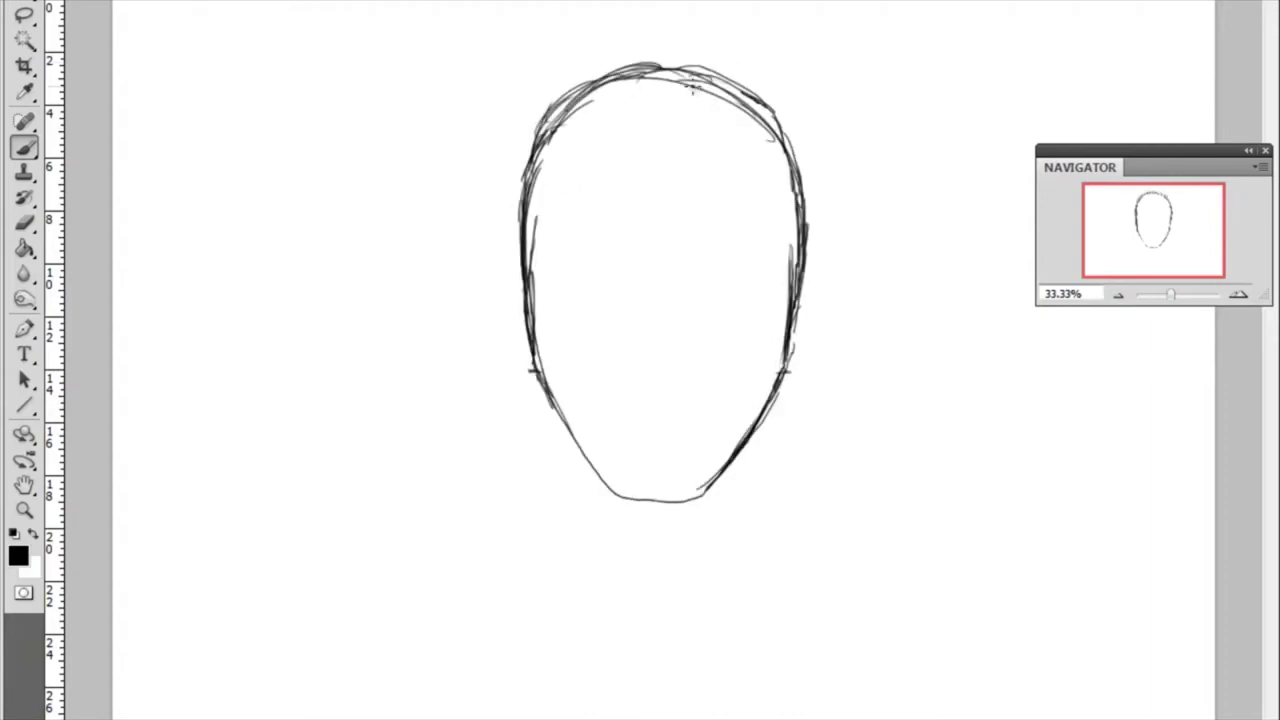
pyautogui.moveTo(770, 100); pyautogui.dragTo(530, 300)
pyautogui.moveTo(786, 294); pyautogui.dragTo(684, 468)
pyautogui.moveTo(540, 370); pyautogui.dragTo(522, 150)
pyautogui.moveTo(522, 200); pyautogui.dragTo(600, 80)
pyautogui.hotkey('ctrl', 't')
pyautogui.moveTo(830, 545); pyautogui.dragTo(838, 533)
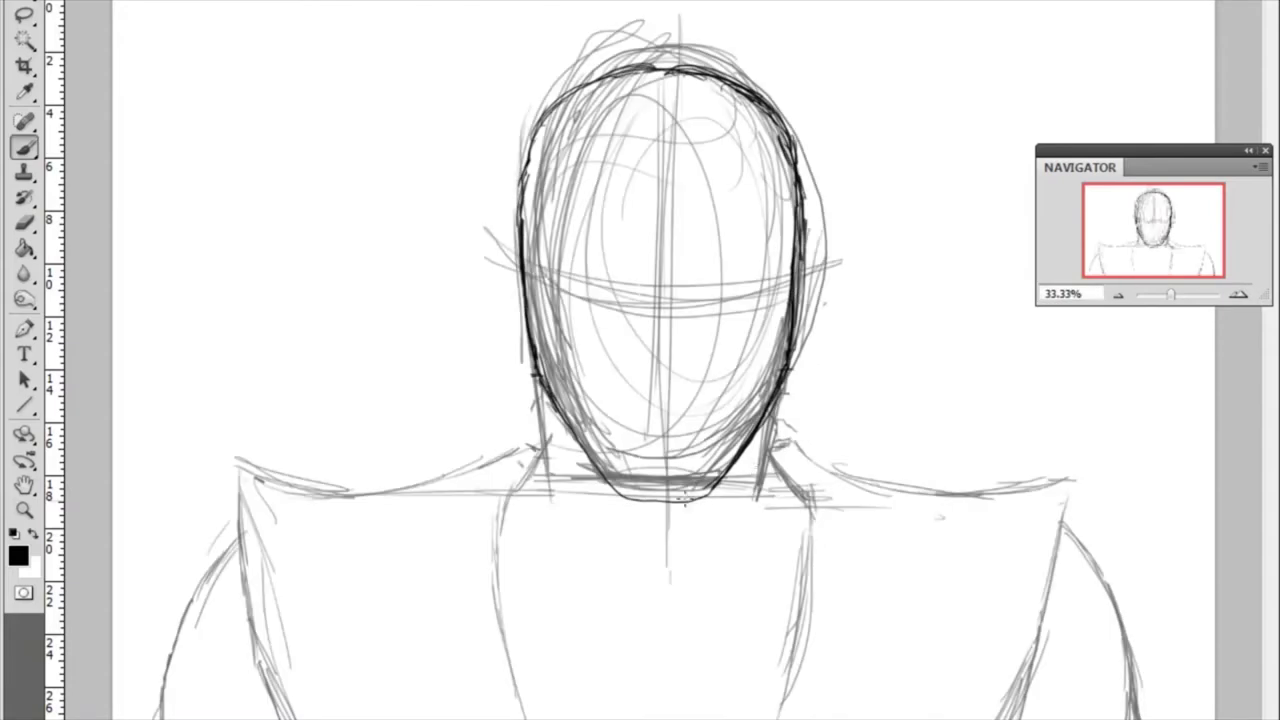
# Add hair strands beside the jaw and curved eye-band lines from the nose.
pyautogui.moveTo(788, 378); pyautogui.dragTo(780, 496)
pyautogui.moveTo(544, 386); pyautogui.dragTo(538, 498)
pyautogui.moveTo(546, 396); pyautogui.dragTo(526, 482)
pyautogui.moveTo(542, 418); pyautogui.dragTo(540, 472)
pyautogui.moveTo(776, 410); pyautogui.dragTo(804, 492)
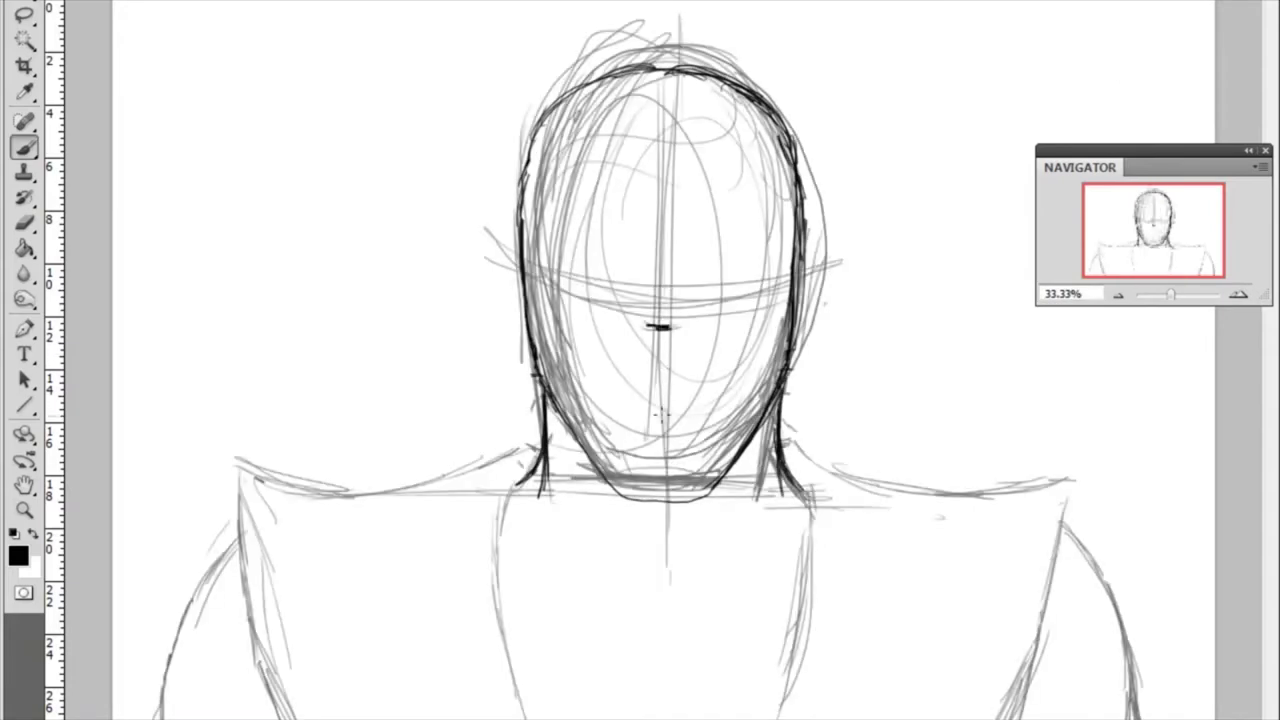
pyautogui.moveTo(700, 362); pyautogui.dragTo(790, 300)
pyautogui.moveTo(634, 352)
pyautogui.mouseDown()
pyautogui.moveTo(596, 358)
pyautogui.moveTo(528, 296)
pyautogui.mouseUp()
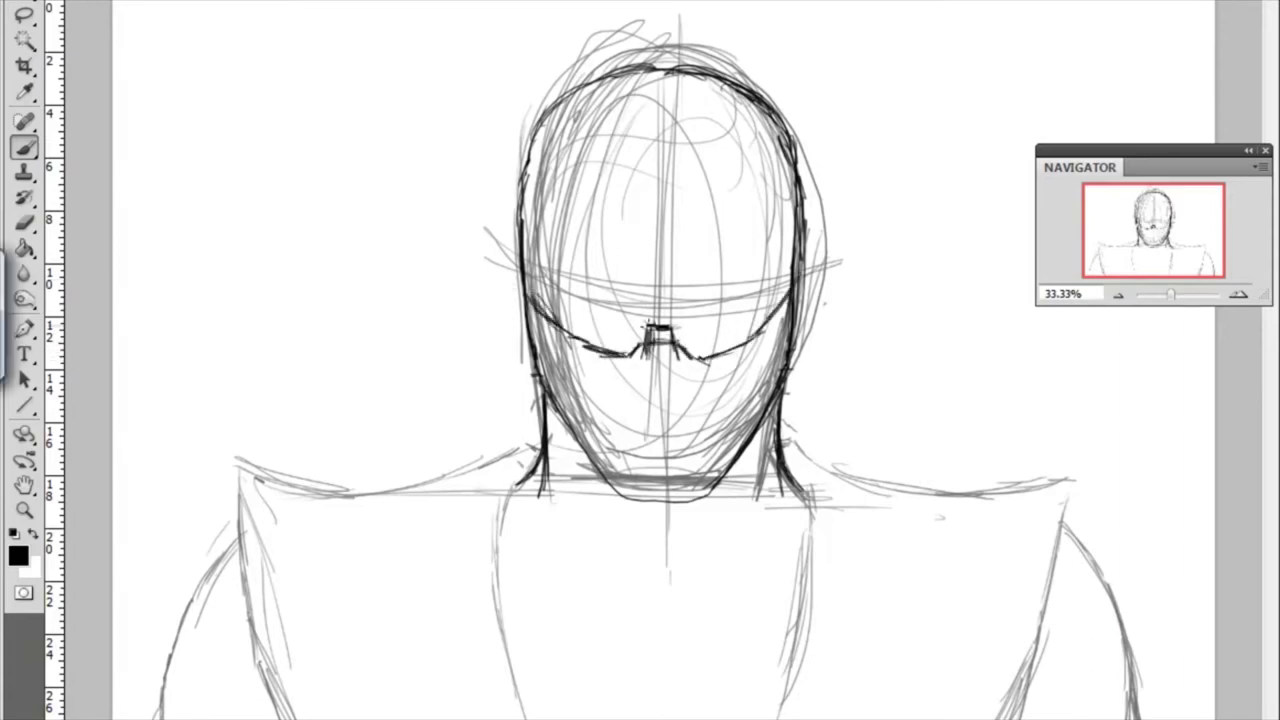
pyautogui.moveTo(680, 322)
pyautogui.mouseDown()
pyautogui.moveTo(745, 288)
pyautogui.moveTo(732, 310)
pyautogui.mouseUp()
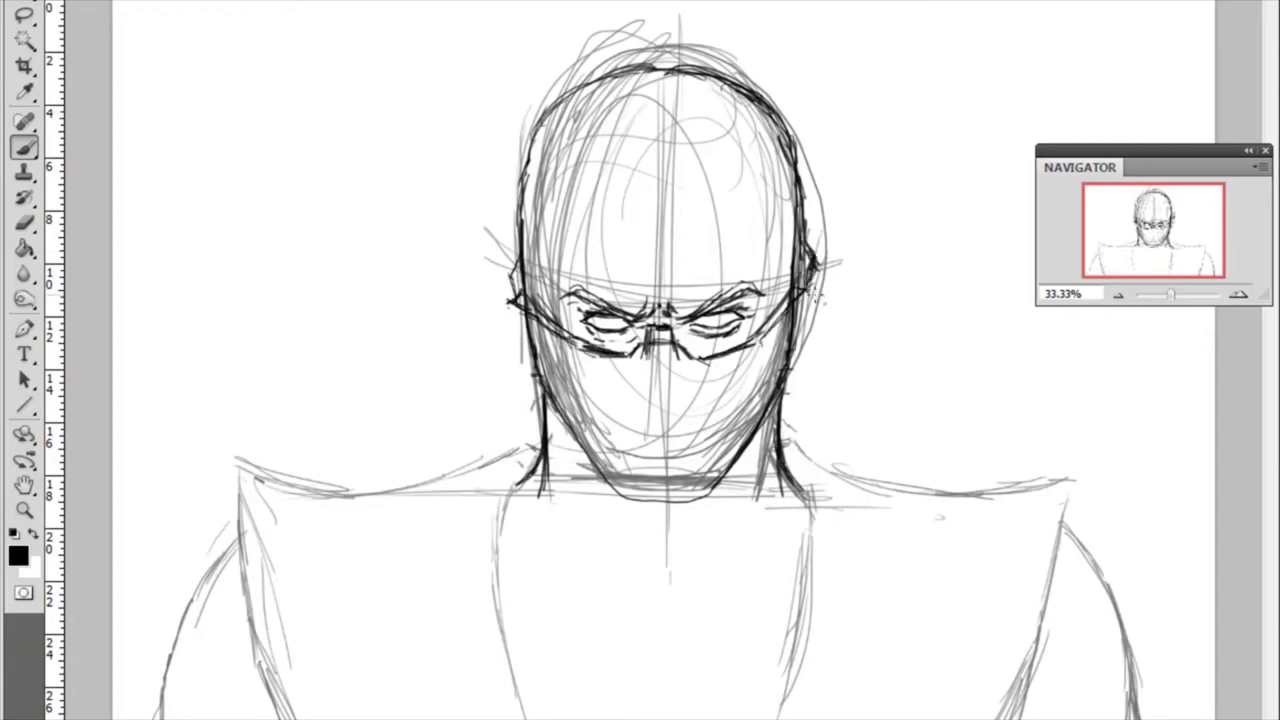
# Add strokes on the mask's right cheek and vertical mouth-guard strips below it.
pyautogui.moveTo(800, 298); pyautogui.dragTo(716, 404)
pyautogui.moveTo(796, 328)
pyautogui.mouseDown()
pyautogui.moveTo(705, 398)
pyautogui.moveTo(692, 514)
pyautogui.mouseUp()
pyautogui.moveTo(656, 366); pyautogui.dragTo(632, 512)
pyautogui.moveTo(690, 392); pyautogui.dragTo(694, 518)
pyautogui.moveTo(628, 410); pyautogui.dragTo(632, 522)
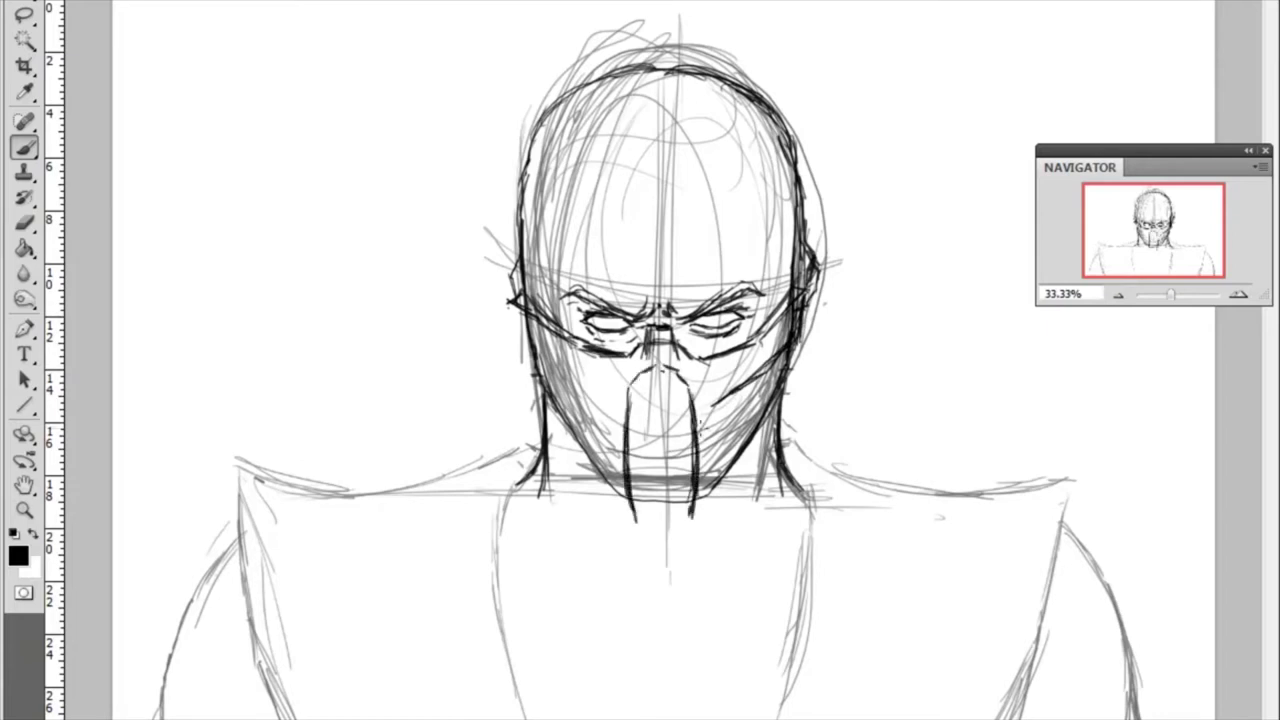
pyautogui.moveTo(724, 398); pyautogui.dragTo(728, 500)
pyautogui.moveTo(778, 402); pyautogui.dragTo(720, 494)
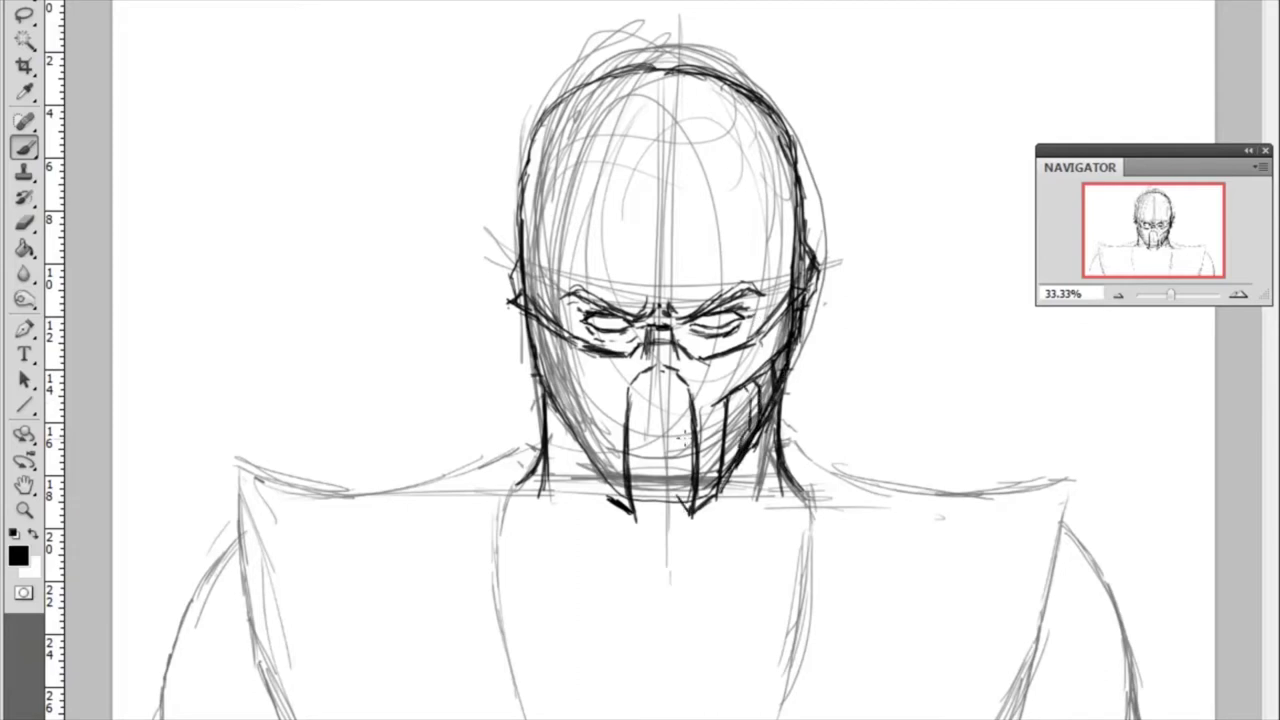
# Outline the nose piece with a dot on top and left and right edges.
pyautogui.moveTo(686, 404); pyautogui.dragTo(680, 502)
pyautogui.click(670, 390)
pyautogui.moveTo(656, 370); pyautogui.dragTo(642, 512)
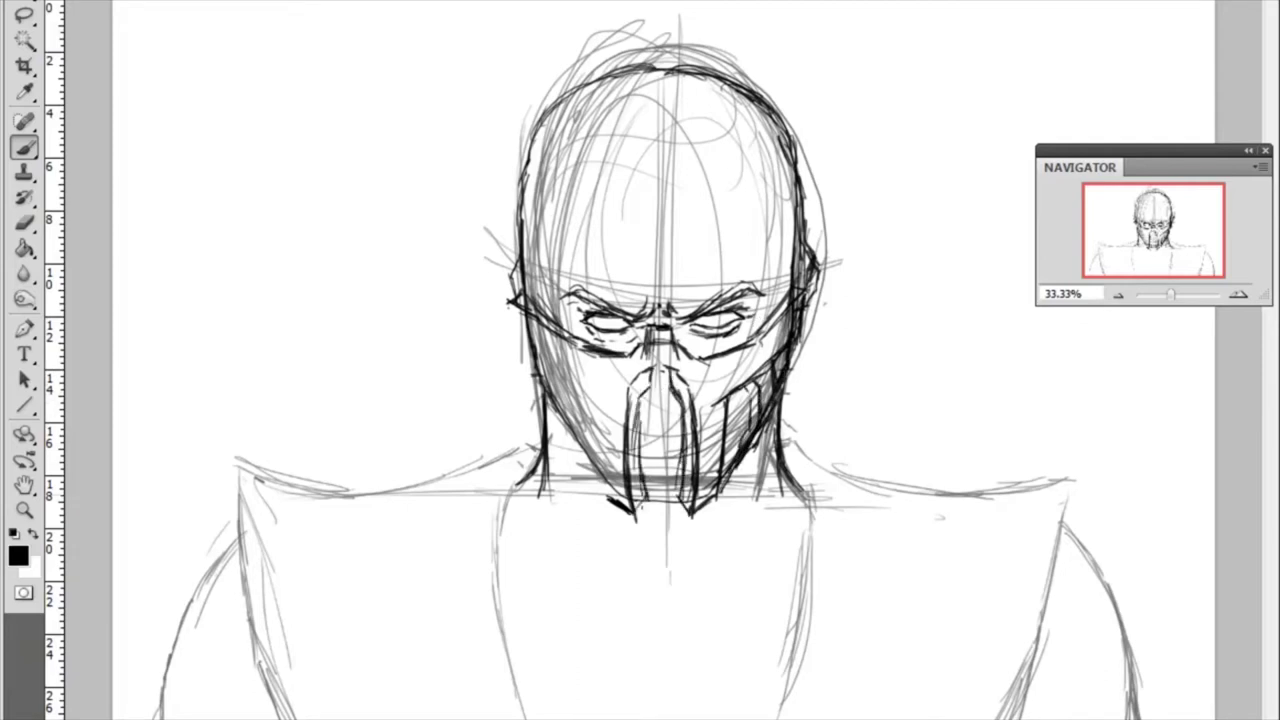
# Detail the chin piece centre and hatch the mask's left cheek.
pyautogui.moveTo(670, 436)
pyautogui.mouseDown()
pyautogui.moveTo(676, 518)
pyautogui.moveTo(652, 526)
pyautogui.mouseUp()
pyautogui.moveTo(512, 300)
pyautogui.mouseDown()
pyautogui.moveTo(590, 400)
pyautogui.moveTo(604, 496)
pyautogui.mouseUp()
pyautogui.moveTo(560, 402); pyautogui.dragTo(598, 486)
pyautogui.moveTo(530, 346)
pyautogui.mouseDown()
pyautogui.moveTo(590, 478)
pyautogui.moveTo(578, 464)
pyautogui.mouseUp()
pyautogui.moveTo(548, 370); pyautogui.dragTo(584, 452)
# Draw the mask's top edge across the forehead and redraw the hood with a peak.
pyautogui.moveTo(664, 276); pyautogui.dragTo(786, 246)
pyautogui.moveTo(640, 276); pyautogui.dragTo(540, 260)
pyautogui.moveTo(800, 155); pyautogui.dragTo(788, 240)
pyautogui.moveTo(520, 280)
pyautogui.mouseDown()
pyautogui.moveTo(660, 48)
pyautogui.moveTo(800, 200)
pyautogui.mouseUp()
# Strengthen both sides of the jaw and chin and draw the collar line below.
pyautogui.moveTo(770, 432); pyautogui.dragTo(706, 560)
pyautogui.moveTo(548, 420)
pyautogui.mouseDown()
pyautogui.moveTo(600, 535)
pyautogui.moveTo(660, 562)
pyautogui.mouseUp()
pyautogui.moveTo(692, 515)
pyautogui.mouseDown()
pyautogui.moveTo(666, 565)
pyautogui.moveTo(676, 552)
pyautogui.mouseUp()
pyautogui.moveTo(784, 470); pyautogui.dragTo(758, 514)
pyautogui.moveTo(548, 466); pyautogui.dragTo(568, 510)
pyautogui.moveTo(670, 568)
pyautogui.mouseDown()
pyautogui.moveTo(816, 566)
pyautogui.moveTo(492, 574)
pyautogui.mouseUp()
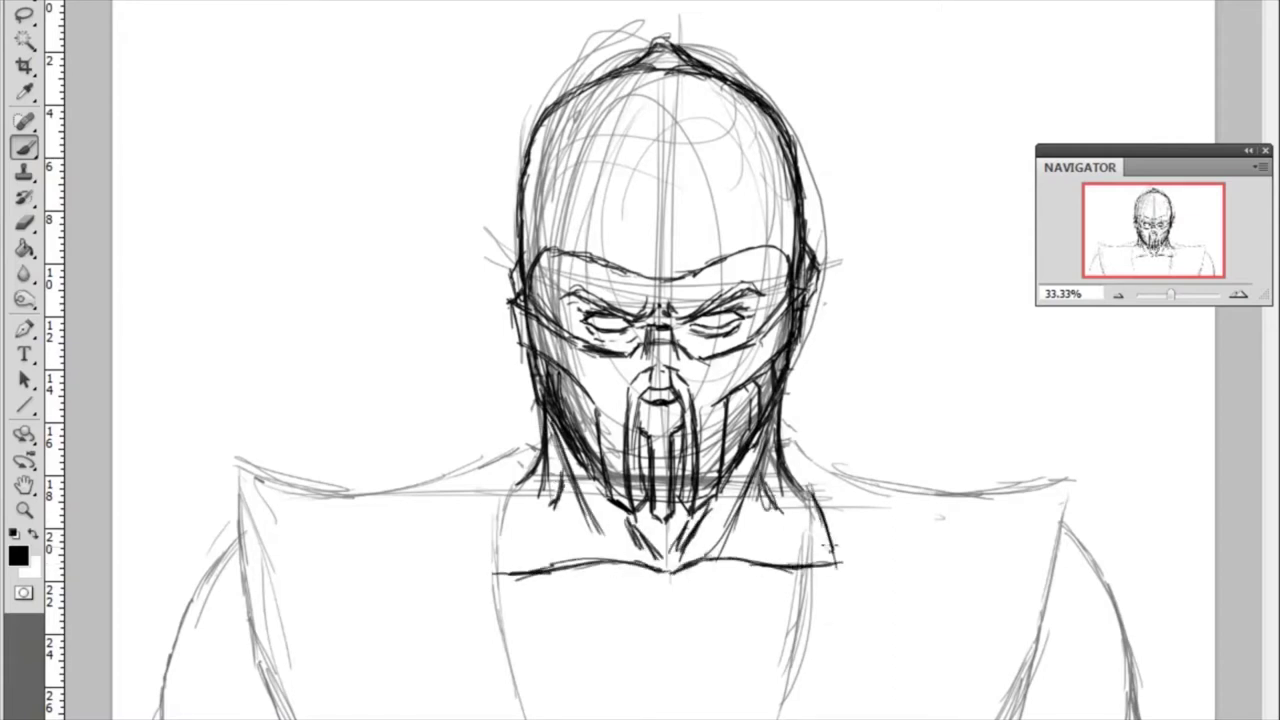
# Draw the torso's side edges and outline the right side of the collar.
pyautogui.moveTo(822, 545); pyautogui.dragTo(846, 718)
pyautogui.moveTo(514, 474); pyautogui.dragTo(484, 598)
pyautogui.moveTo(498, 534); pyautogui.dragTo(478, 664)
pyautogui.moveTo(502, 600); pyautogui.dragTo(480, 718)
pyautogui.moveTo(796, 415)
pyautogui.mouseDown()
pyautogui.moveTo(816, 462)
pyautogui.moveTo(806, 488)
pyautogui.moveTo(826, 518)
pyautogui.mouseUp()
pyautogui.moveTo(806, 462)
pyautogui.mouseDown()
pyautogui.moveTo(850, 530)
pyautogui.moveTo(868, 718)
pyautogui.moveTo(978, 502)
pyautogui.moveTo(1038, 470)
pyautogui.moveTo(1070, 420)
pyautogui.moveTo(1068, 714)
pyautogui.mouseUp()
# Outline the right shoulder pad with a double outer edge and curved top.
pyautogui.moveTo(1058, 424)
pyautogui.mouseDown()
pyautogui.moveTo(1080, 600)
pyautogui.moveTo(1073, 702)
pyautogui.mouseUp()
pyautogui.moveTo(796, 410)
pyautogui.mouseDown()
pyautogui.moveTo(1060, 402)
pyautogui.moveTo(1116, 548)
pyautogui.moveTo(1110, 690)
pyautogui.mouseUp()
pyautogui.moveTo(1080, 484); pyautogui.dragTo(1088, 651)
pyautogui.moveTo(1092, 404); pyautogui.dragTo(1120, 656)
pyautogui.moveTo(1116, 506)
pyautogui.mouseDown()
pyautogui.moveTo(1170, 600)
pyautogui.moveTo(1192, 712)
pyautogui.mouseUp()
# Flip the canvas, then add torso left-edge lines and the collar piece by the neck.
pyautogui.press('h')
pyautogui.press('h')
pyautogui.moveTo(512, 482); pyautogui.dragTo(472, 704)
pyautogui.moveTo(540, 398); pyautogui.dragTo(506, 444)
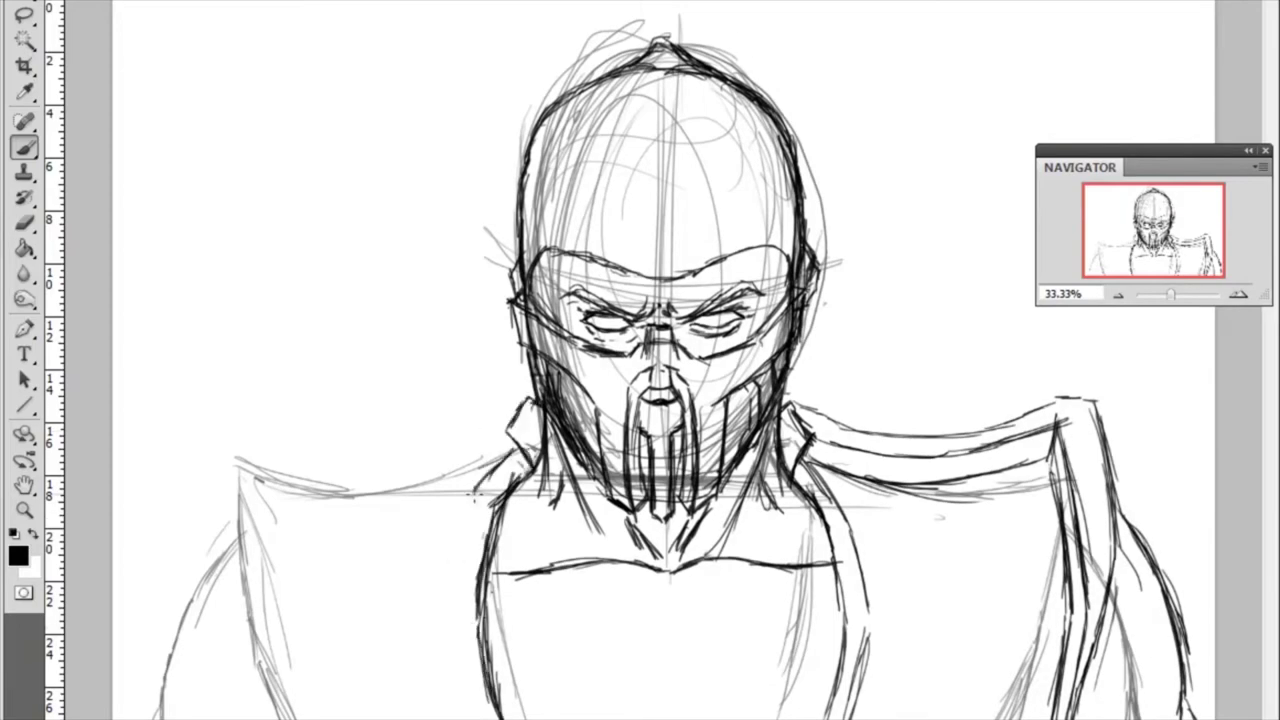
pyautogui.moveTo(484, 486); pyautogui.dragTo(452, 716)
# Outline the left shoulder pad's top and outer edges and stroke the left arm.
pyautogui.moveTo(506, 456); pyautogui.dragTo(268, 480)
pyautogui.moveTo(476, 434)
pyautogui.mouseDown()
pyautogui.moveTo(234, 428)
pyautogui.moveTo(258, 594)
pyautogui.moveTo(246, 716)
pyautogui.mouseUp()
pyautogui.moveTo(228, 436); pyautogui.dragTo(214, 716)
pyautogui.moveTo(524, 400)
pyautogui.mouseDown()
pyautogui.moveTo(264, 420)
pyautogui.moveTo(190, 640)
pyautogui.moveTo(228, 719)
pyautogui.mouseUp()
pyautogui.moveTo(182, 526)
pyautogui.mouseDown()
pyautogui.moveTo(130, 614)
pyautogui.moveTo(114, 719)
pyautogui.mouseUp()
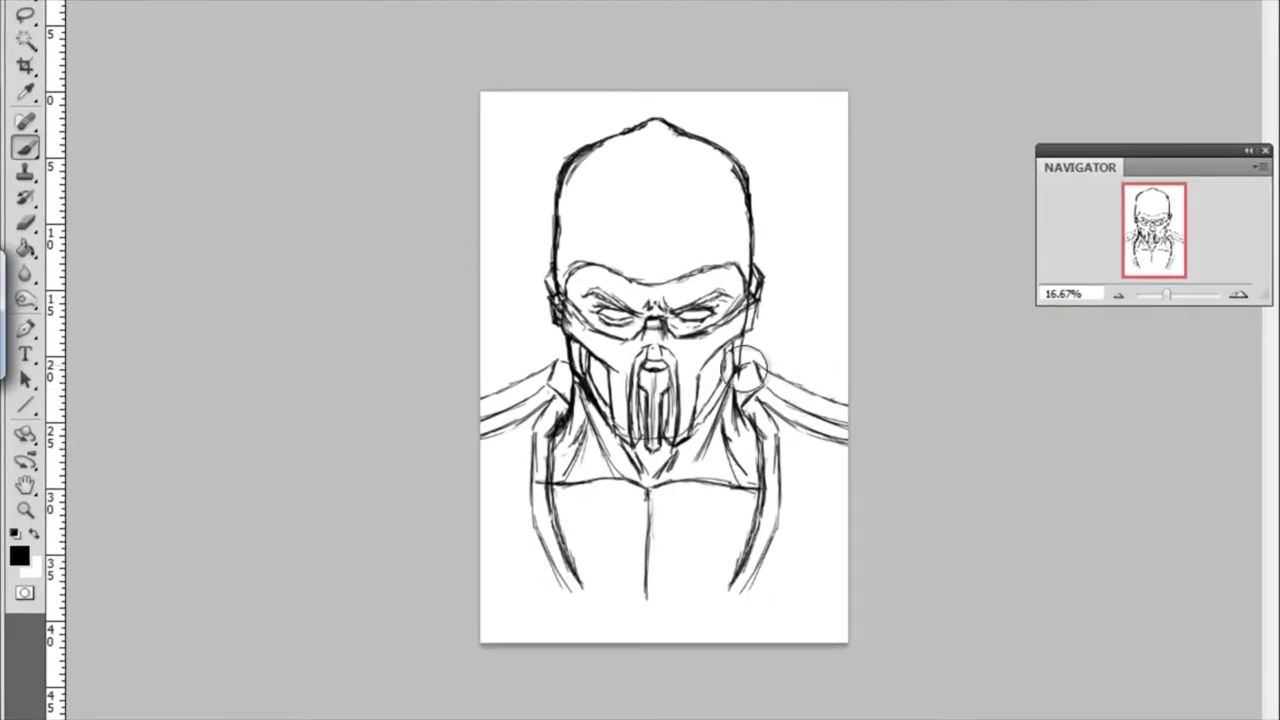
# Choose a yellow foreground colour and paint broad yellow strokes over the sketch.
pyautogui.press('i')
pyautogui.moveTo(1229, 110); pyautogui.dragTo(1207, 107)
pyautogui.press('Return')
pyautogui.press('b')
pyautogui.moveTo(660, 110)
pyautogui.mouseDown()
pyautogui.moveTo(811, 163)
pyautogui.moveTo(789, 250)
pyautogui.moveTo(503, 477)
pyautogui.moveTo(320, 494)
pyautogui.mouseUp()
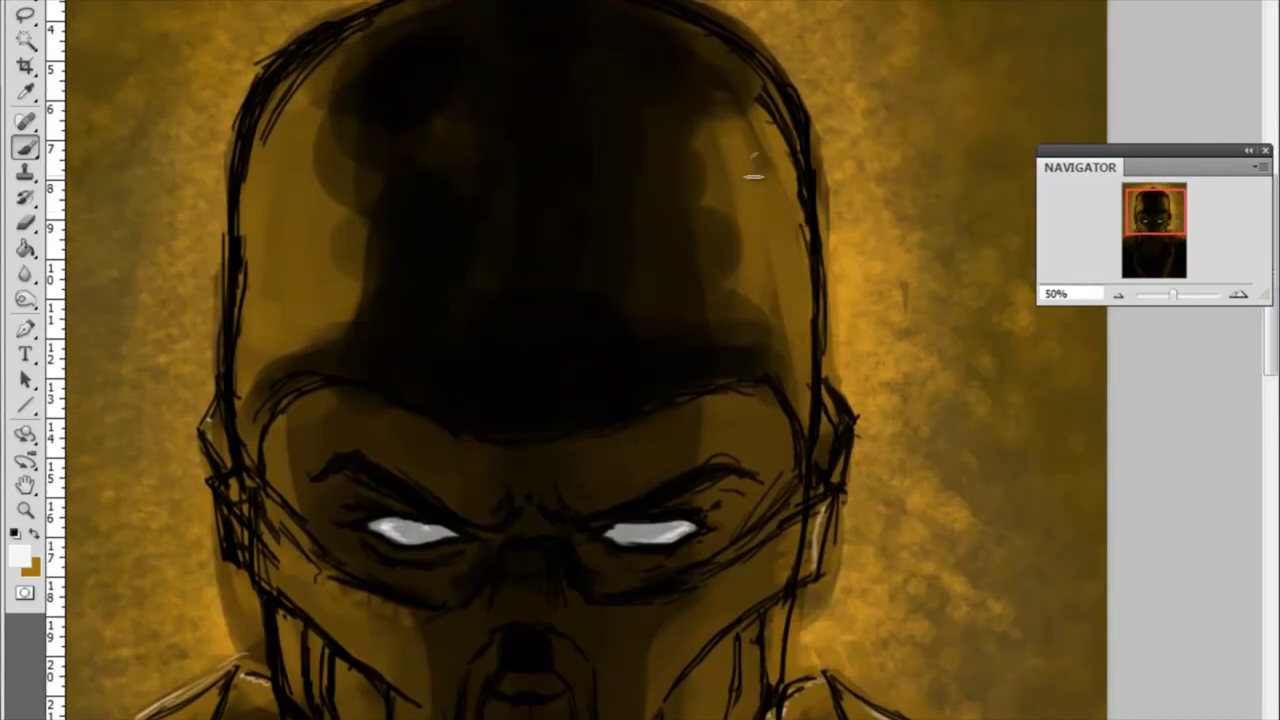
pyautogui.hotkey('ctrl', '-')
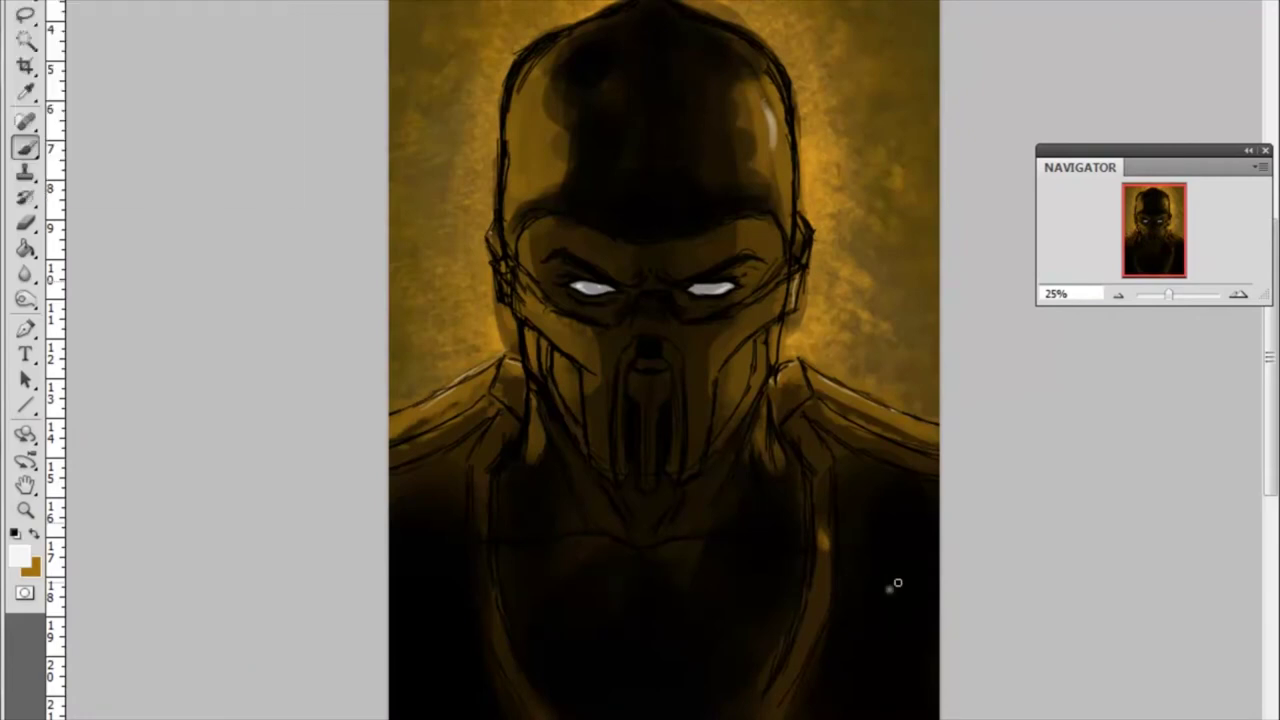
# Paint brown shapes on both sides of the lower chest and texture them in black.
pyautogui.keyDown('alt'); pyautogui.click(903, 540); pyautogui.keyUp('alt')
pyautogui.rightClick(274, 94)
pyautogui.moveTo(900, 515); pyautogui.dragTo(928, 655)
pyautogui.moveTo(405, 515); pyautogui.dragTo(410, 710)
pyautogui.moveTo(923, 606); pyautogui.dragTo(905, 700)
pyautogui.keyDown('alt'); pyautogui.click(791, 531); pyautogui.keyUp('alt')
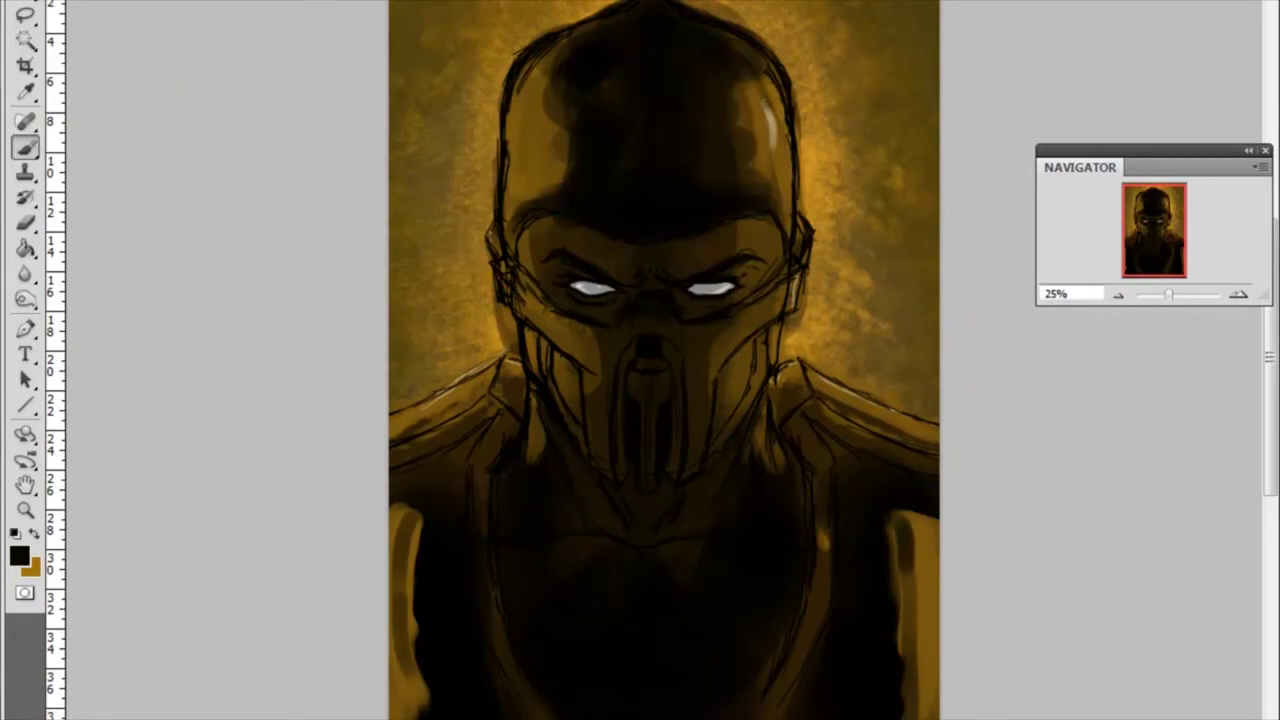
pyautogui.moveTo(934, 528); pyautogui.dragTo(932, 705)
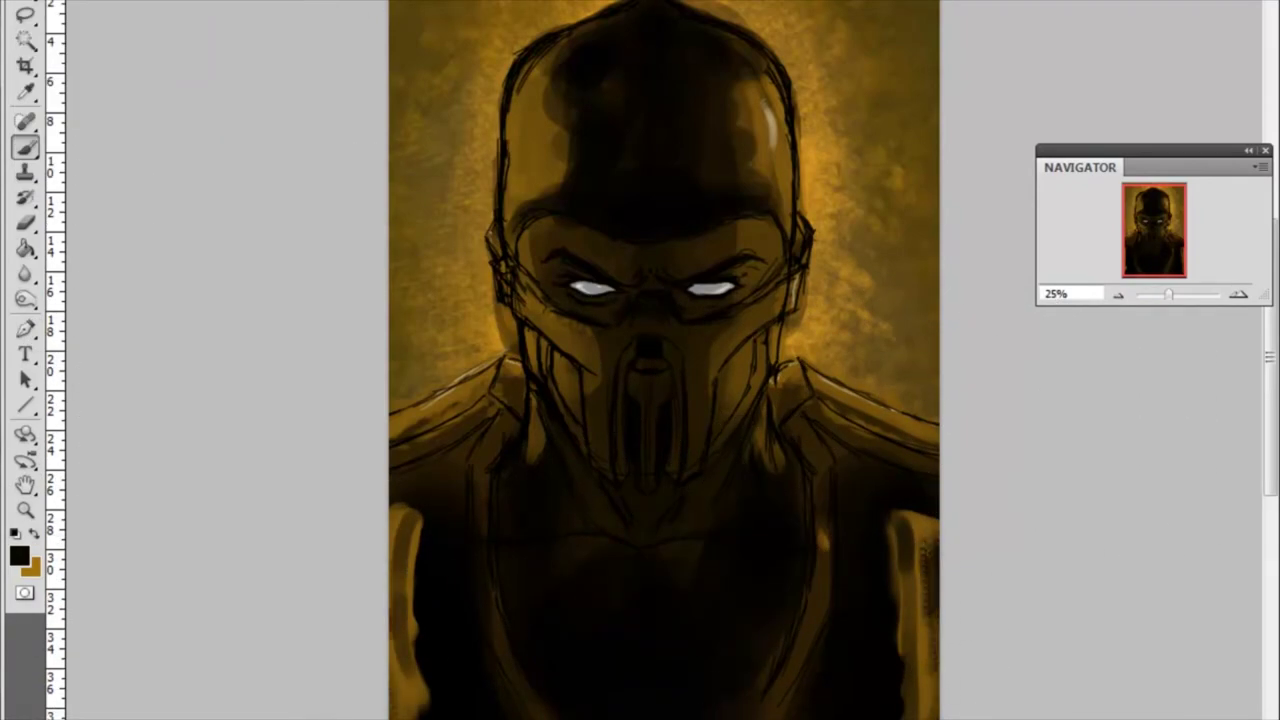
# Choose a new colour and brush around the eyes, brightening the mask with brown.
pyautogui.click(19, 555)
pyautogui.click(1063, 123)
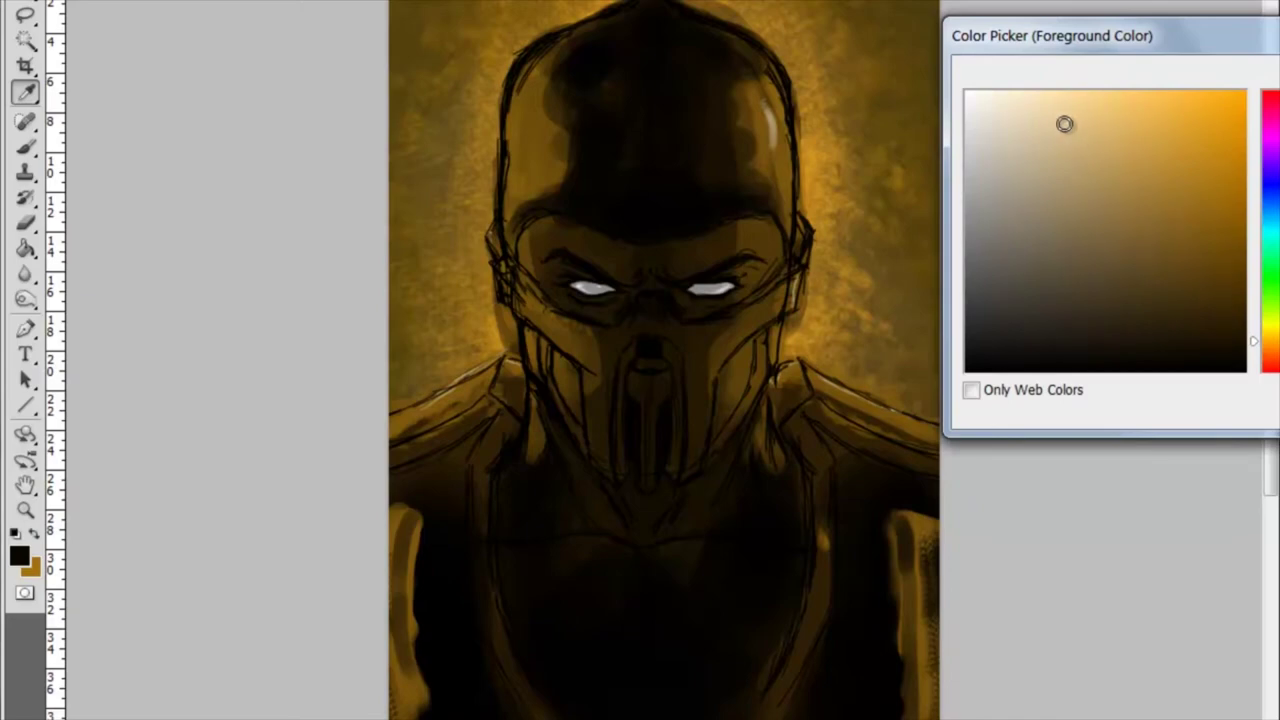
pyautogui.press('Return')
pyautogui.moveTo(560, 270)
pyautogui.mouseDown()
pyautogui.moveTo(720, 290)
pyautogui.moveTo(523, 229)
pyautogui.moveTo(745, 120)
pyautogui.mouseUp()
pyautogui.keyDown('alt'); pyautogui.click(580, 390); pyautogui.keyUp('alt')
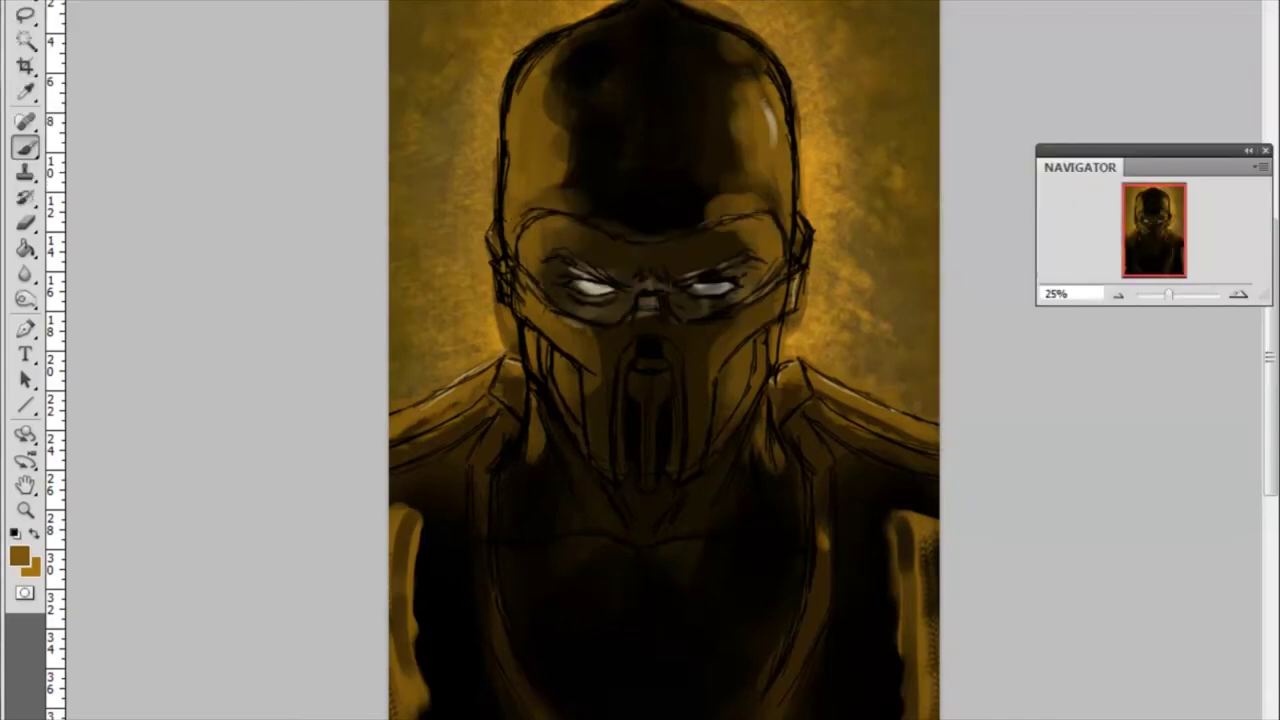
pyautogui.hotkey('ctrl', '+')
pyautogui.hotkey('ctrl', '+')
# Add light strokes along the hood's right edge.
pyautogui.moveTo(955, 250); pyautogui.dragTo(895, 355)
pyautogui.moveTo(945, 175); pyautogui.dragTo(895, 360)
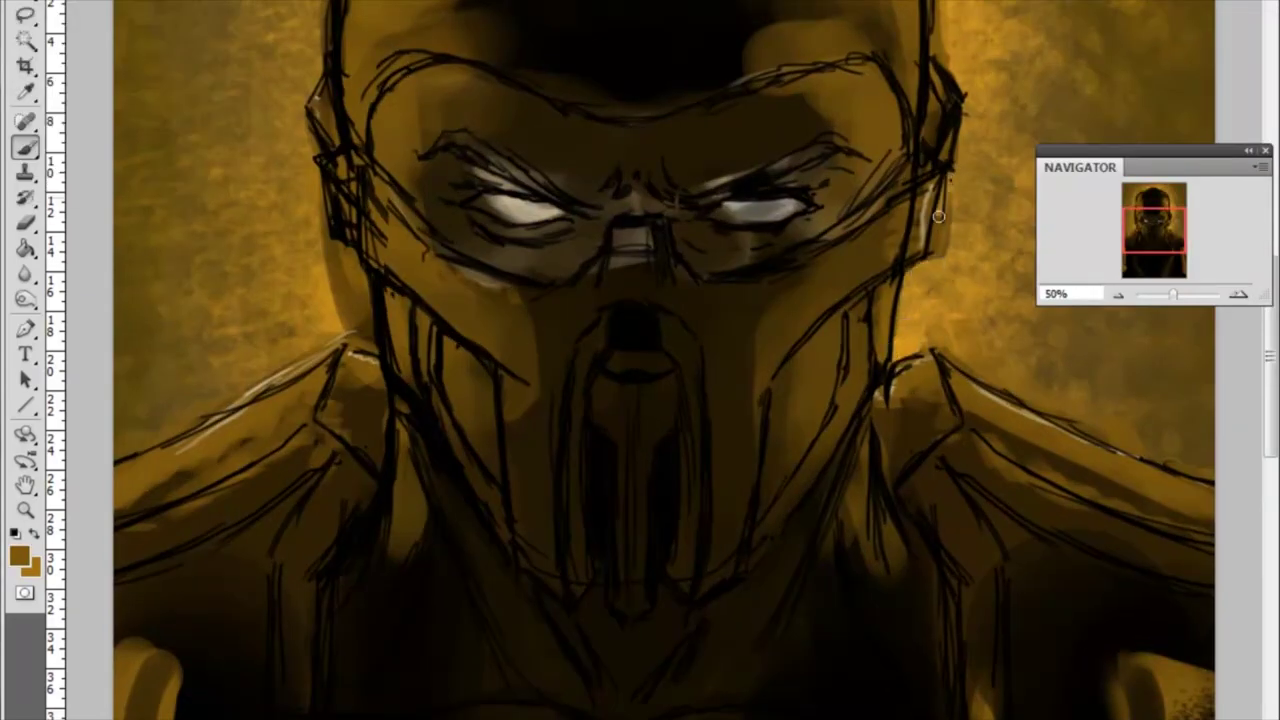
pyautogui.moveTo(945, 260); pyautogui.dragTo(942, 45)
pyautogui.scroll(3, 927, 7)
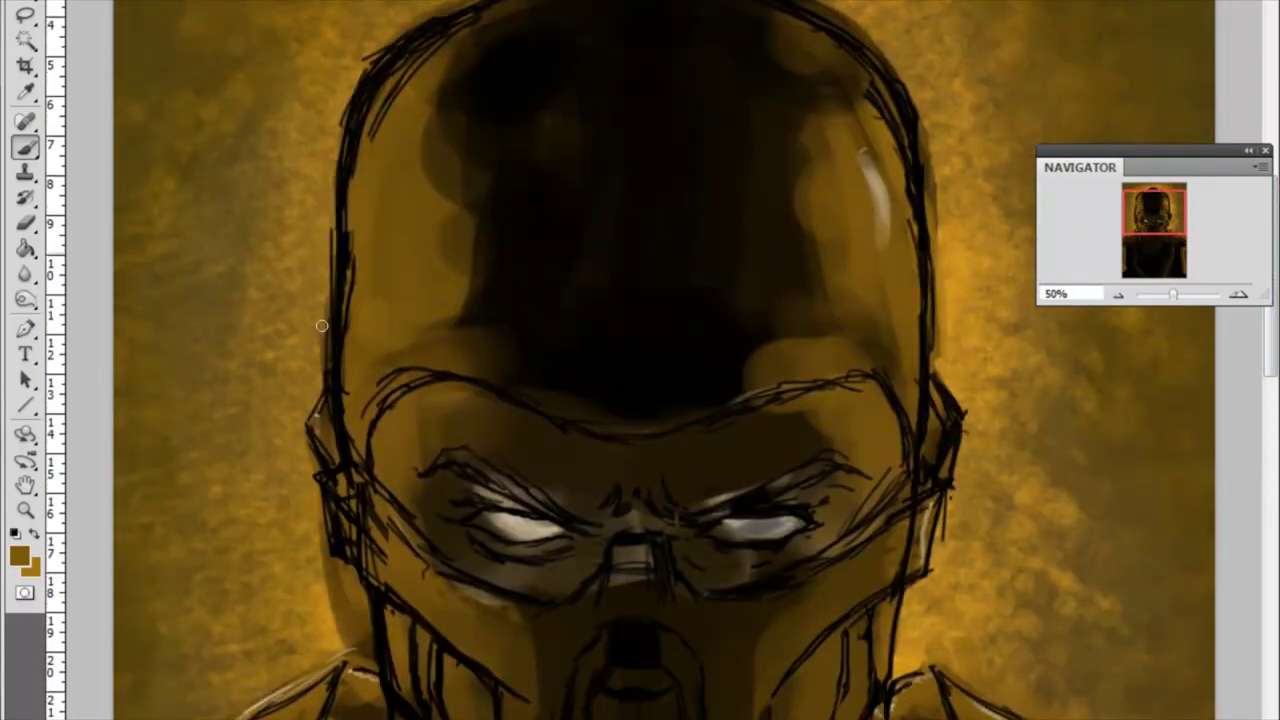
pyautogui.scroll(1, 731, 70)
pyautogui.scroll(-5, 985, 325)
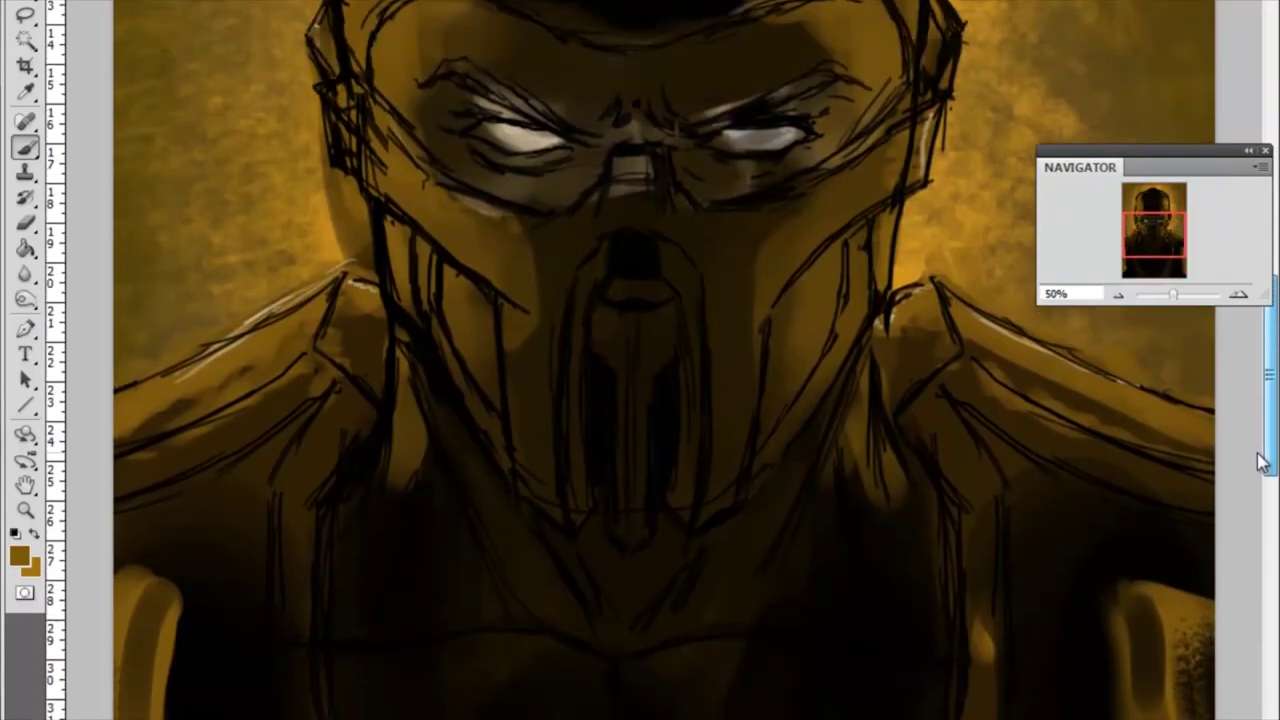
# Shade the right shoulder and the area below it with sampled browns and black.
pyautogui.moveTo(1034, 352)
pyautogui.mouseDown()
pyautogui.moveTo(1086, 363)
pyautogui.moveTo(917, 346)
pyautogui.moveTo(909, 289)
pyautogui.mouseUp()
pyautogui.keyDown('alt'); pyautogui.click(933, 274); pyautogui.keyUp('alt')
pyautogui.keyDown('alt'); pyautogui.click(923, 286); pyautogui.keyUp('alt')
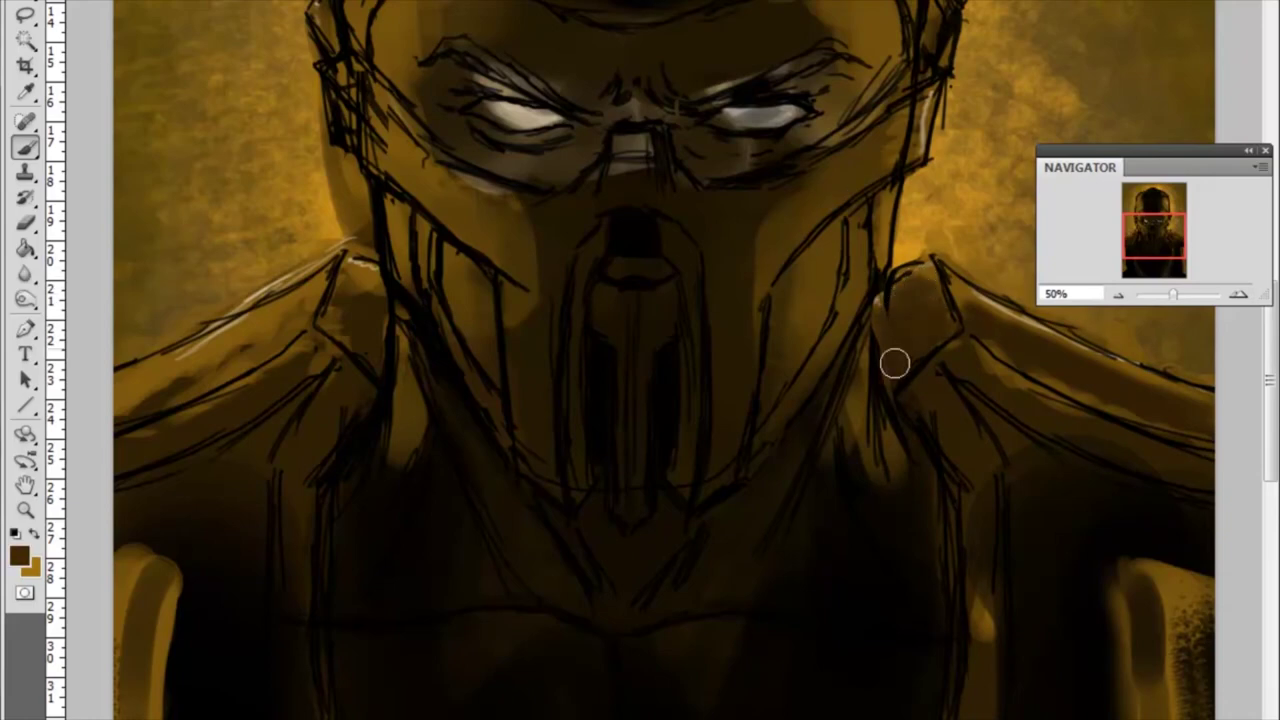
pyautogui.moveTo(1140, 405); pyautogui.dragTo(1040, 385)
pyautogui.keyDown('alt'); pyautogui.click(977, 374); pyautogui.keyUp('alt')
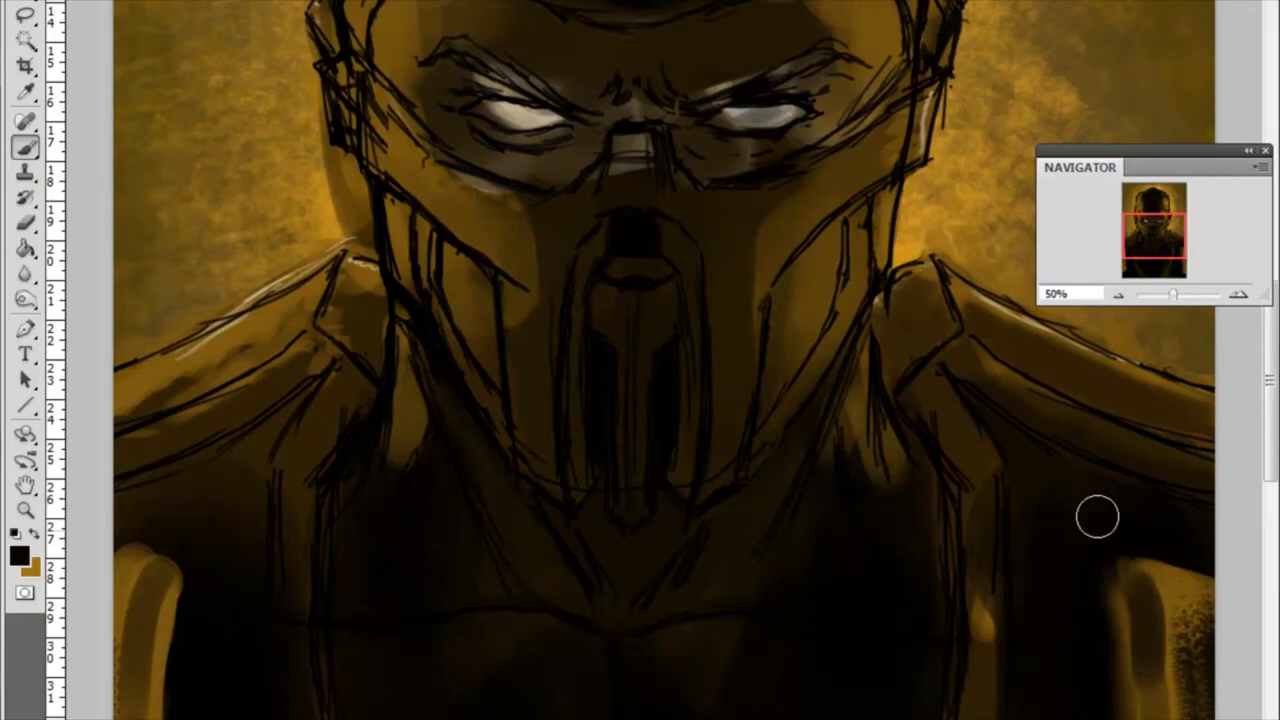
pyautogui.moveTo(994, 420); pyautogui.dragTo(1081, 471)
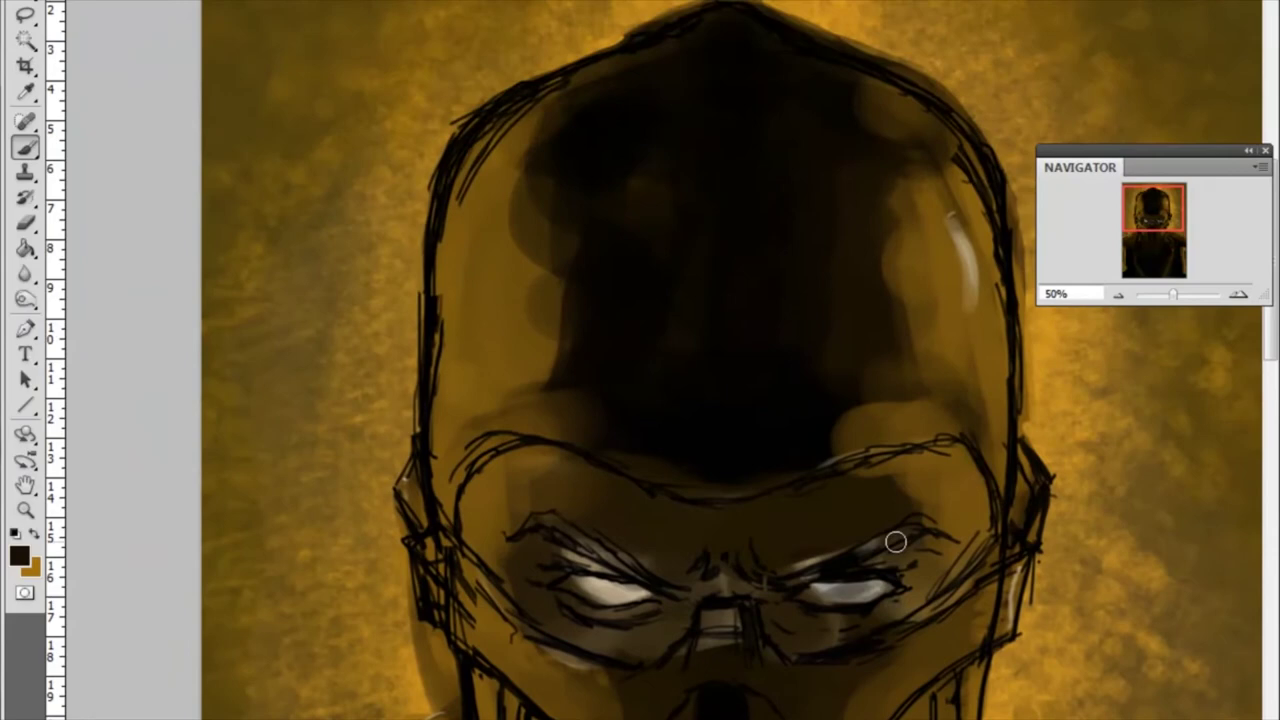
# Darken the helmet's right highlight, top and left and upper-right forehead with a smaller brush.
pyautogui.moveTo(880, 200)
pyautogui.mouseDown()
pyautogui.moveTo(891, 246)
pyautogui.moveTo(957, 194)
pyautogui.moveTo(957, 366)
pyautogui.mouseUp()
pyautogui.moveTo(560, 120)
pyautogui.mouseDown()
pyautogui.moveTo(533, 378)
pyautogui.moveTo(491, 320)
pyautogui.moveTo(480, 160)
pyautogui.mouseUp()
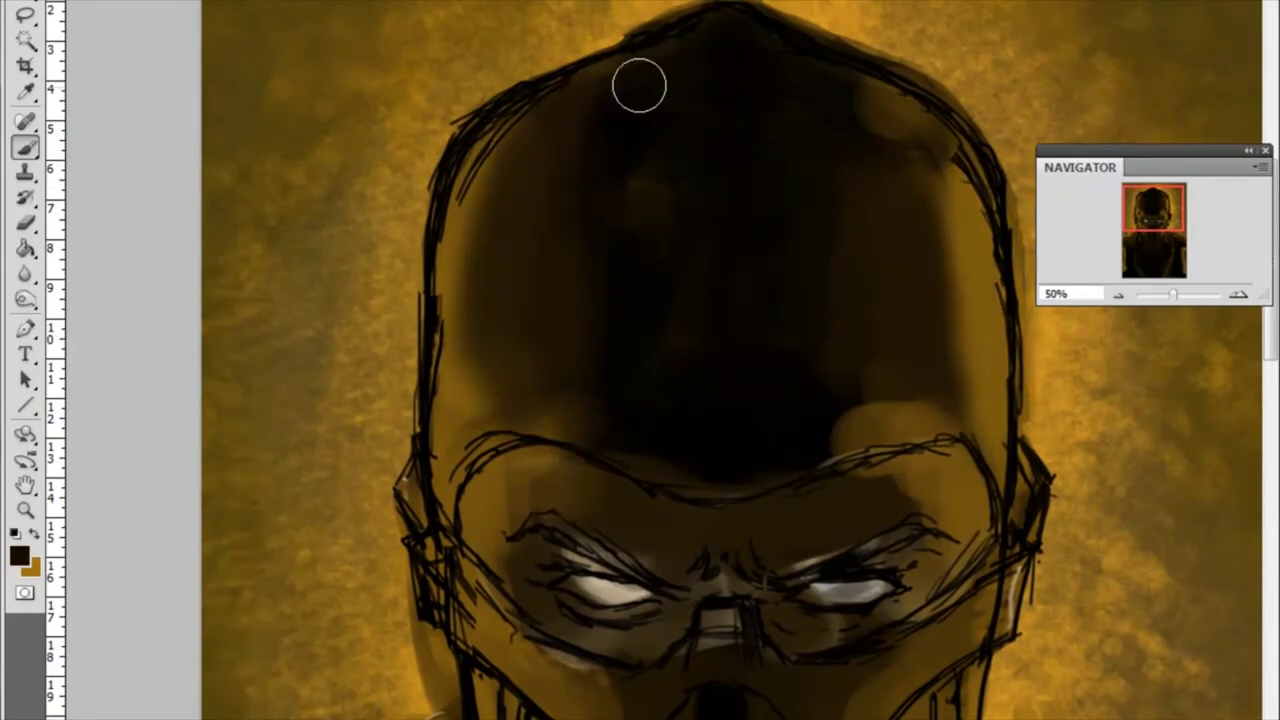
pyautogui.press('[')
pyautogui.press('[')
pyautogui.press('[')
pyautogui.moveTo(770, 168)
pyautogui.mouseDown()
pyautogui.moveTo(640, 49)
pyautogui.moveTo(827, 305)
pyautogui.mouseUp()
pyautogui.moveTo(811, 178)
pyautogui.mouseDown()
pyautogui.moveTo(834, 103)
pyautogui.moveTo(897, 403)
pyautogui.moveTo(806, 431)
pyautogui.moveTo(869, 418)
pyautogui.moveTo(903, 303)
pyautogui.mouseUp()
# Repaint the helmet's right forehead strip and darken the left forehead with a larger brush.
pyautogui.press(']')
pyautogui.press(']')
pyautogui.press(']')
pyautogui.moveTo(928, 257); pyautogui.dragTo(951, 451)
pyautogui.press('x')
pyautogui.moveTo(955, 400); pyautogui.dragTo(909, 263)
pyautogui.press('x')
pyautogui.press(']')
pyautogui.press(']')
pyautogui.press(']')
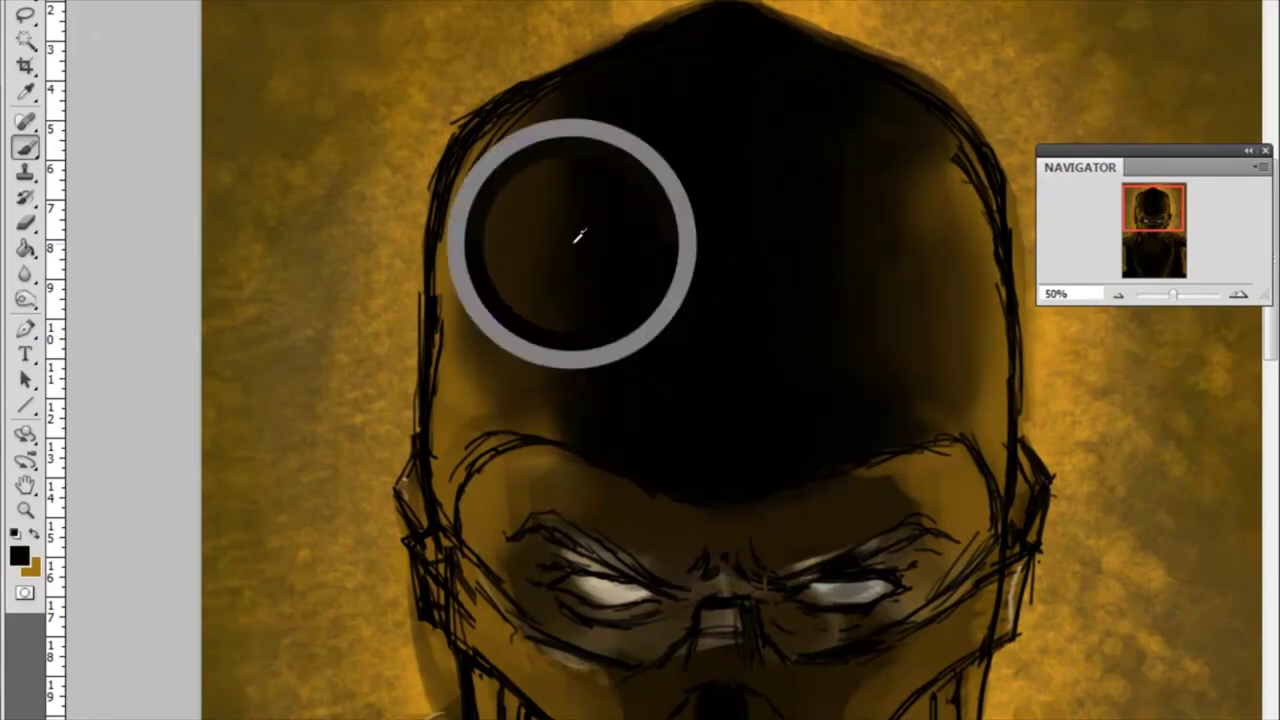
pyautogui.moveTo(571, 229); pyautogui.dragTo(514, 220)
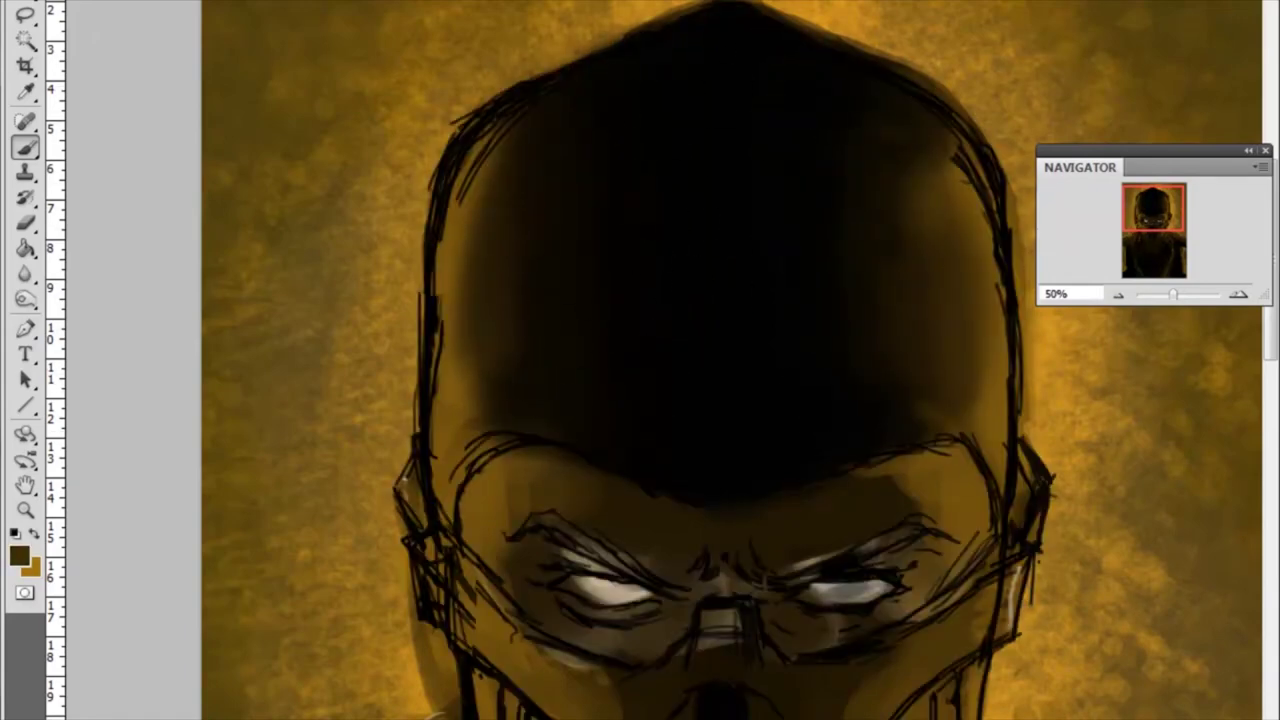
# Paint black over the nose bridge, the brow above the right eye and the inner eye corners.
pyautogui.scroll(-5, 729, 343)
pyautogui.keyDown('alt'); pyautogui.click(634, 163); pyautogui.keyUp('alt')
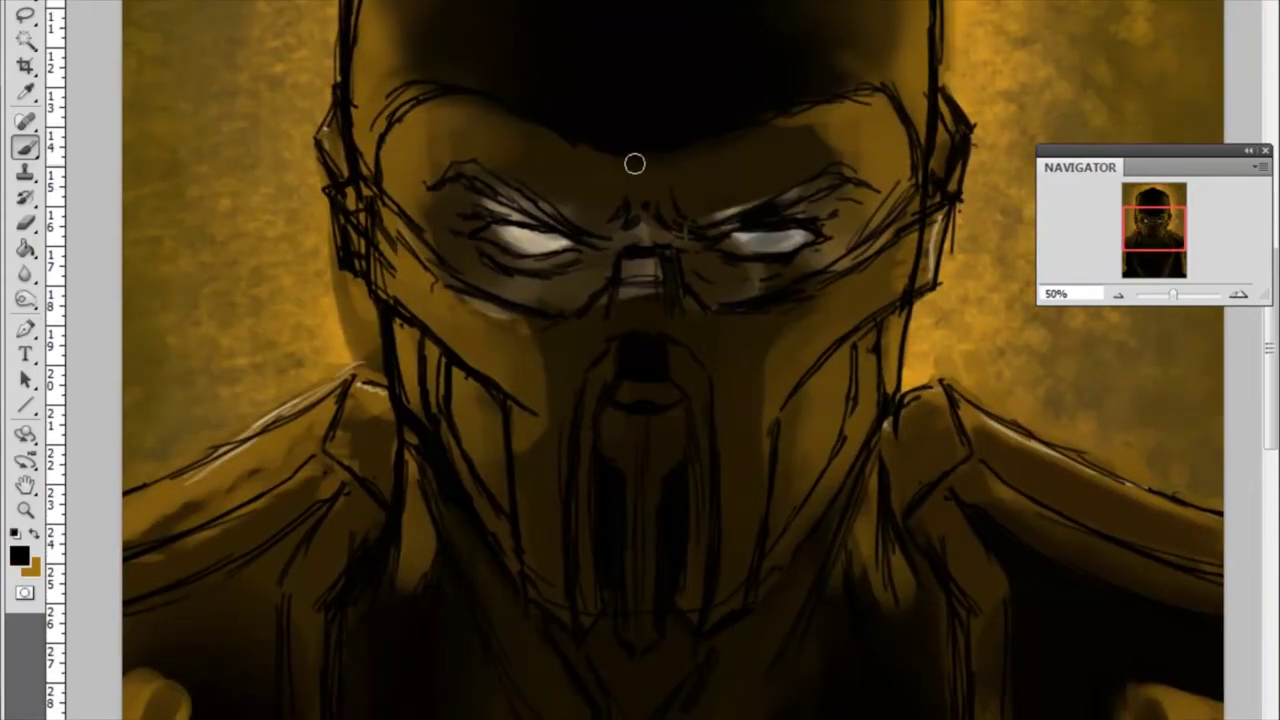
pyautogui.moveTo(634, 163)
pyautogui.mouseDown()
pyautogui.moveTo(643, 223)
pyautogui.moveTo(674, 230)
pyautogui.mouseUp()
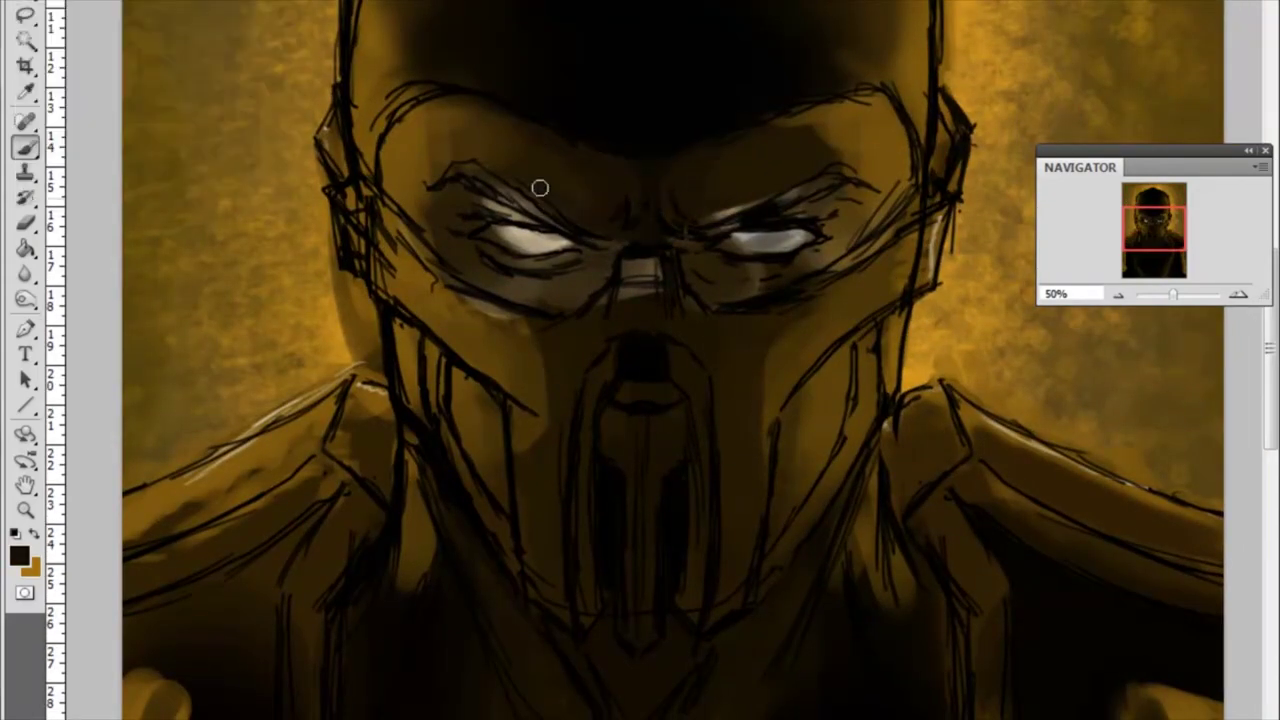
pyautogui.moveTo(701, 183); pyautogui.dragTo(747, 182)
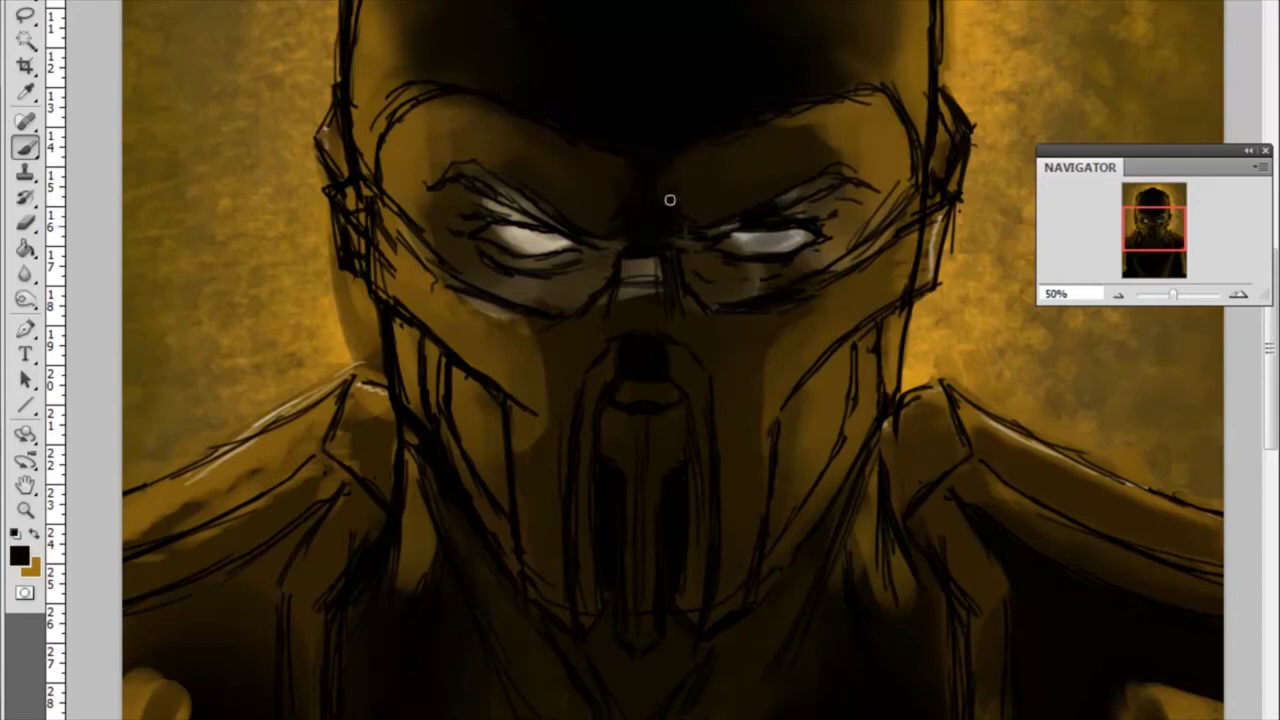
pyautogui.moveTo(603, 243)
pyautogui.mouseDown()
pyautogui.moveTo(677, 246)
pyautogui.moveTo(563, 257)
pyautogui.moveTo(646, 217)
pyautogui.moveTo(663, 248)
pyautogui.mouseUp()
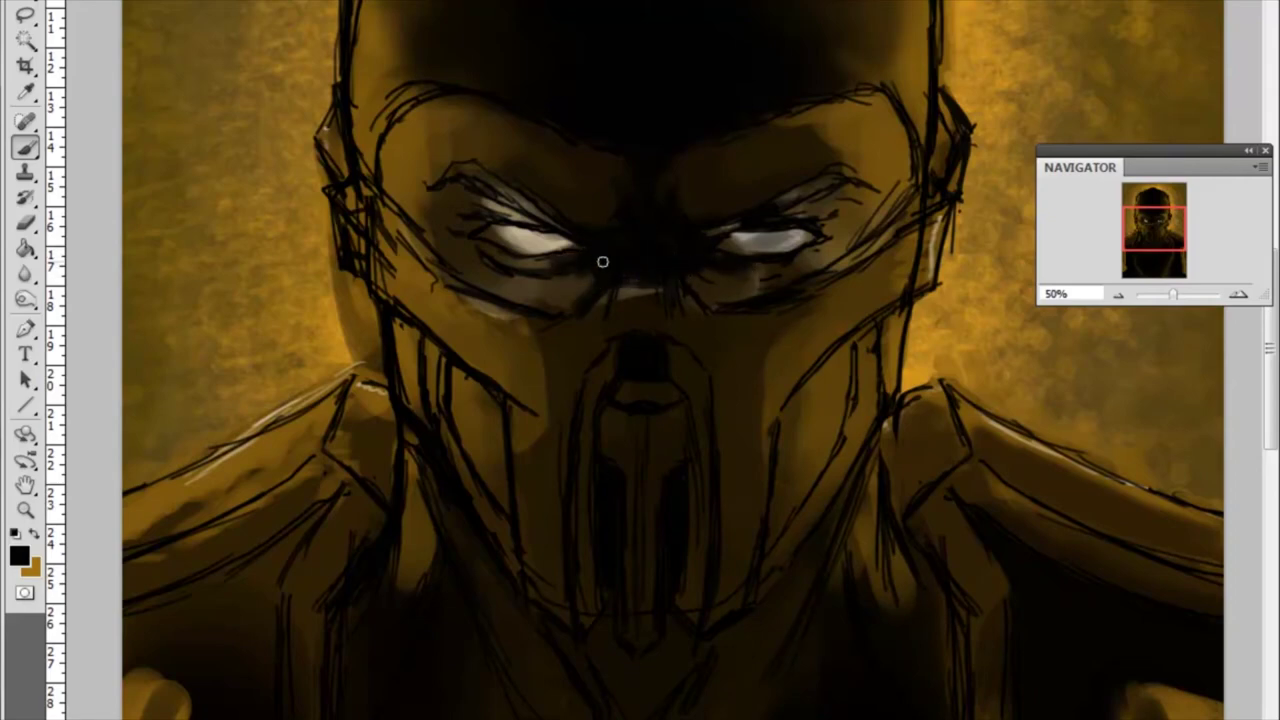
pyautogui.moveTo(651, 294)
pyautogui.mouseDown()
pyautogui.moveTo(606, 303)
pyautogui.moveTo(686, 369)
pyautogui.mouseUp()
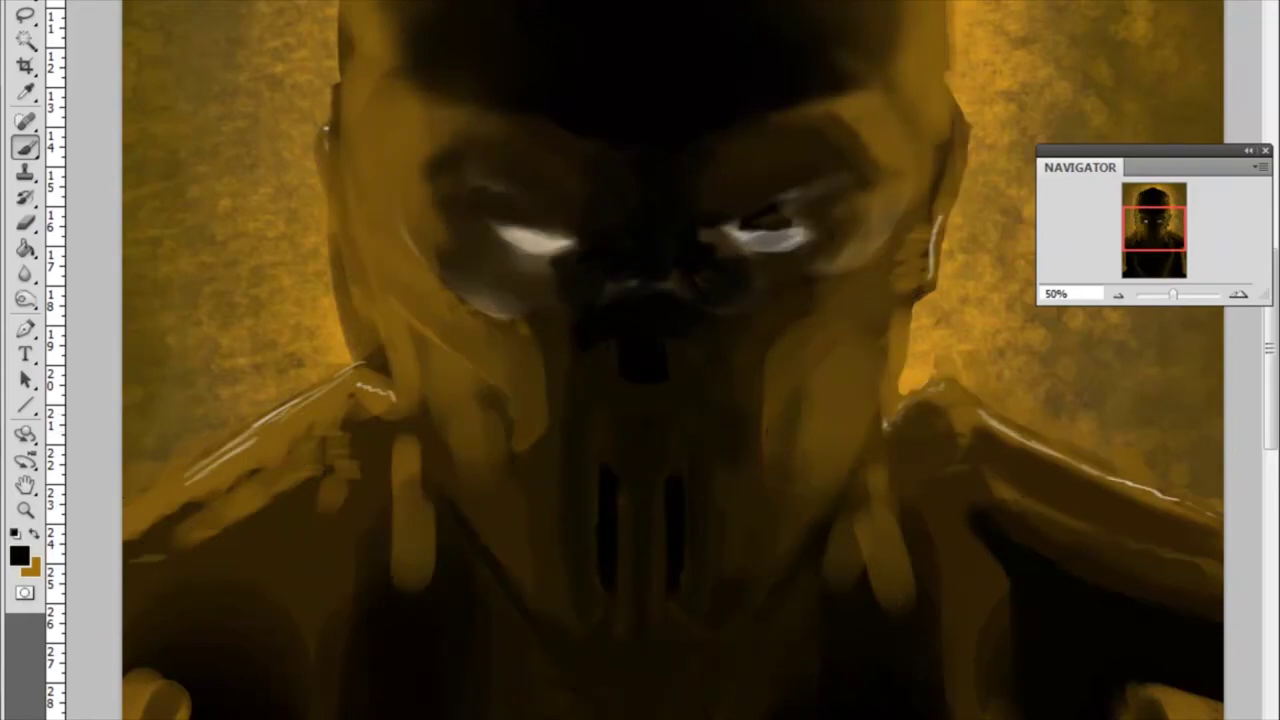
# Sample dark browns from the painting and background, then return to black.
pyautogui.keyDown('alt'); pyautogui.click(634, 389); pyautogui.keyUp('alt')
pyautogui.keyDown('alt'); pyautogui.click(789, 386); pyautogui.keyUp('alt')
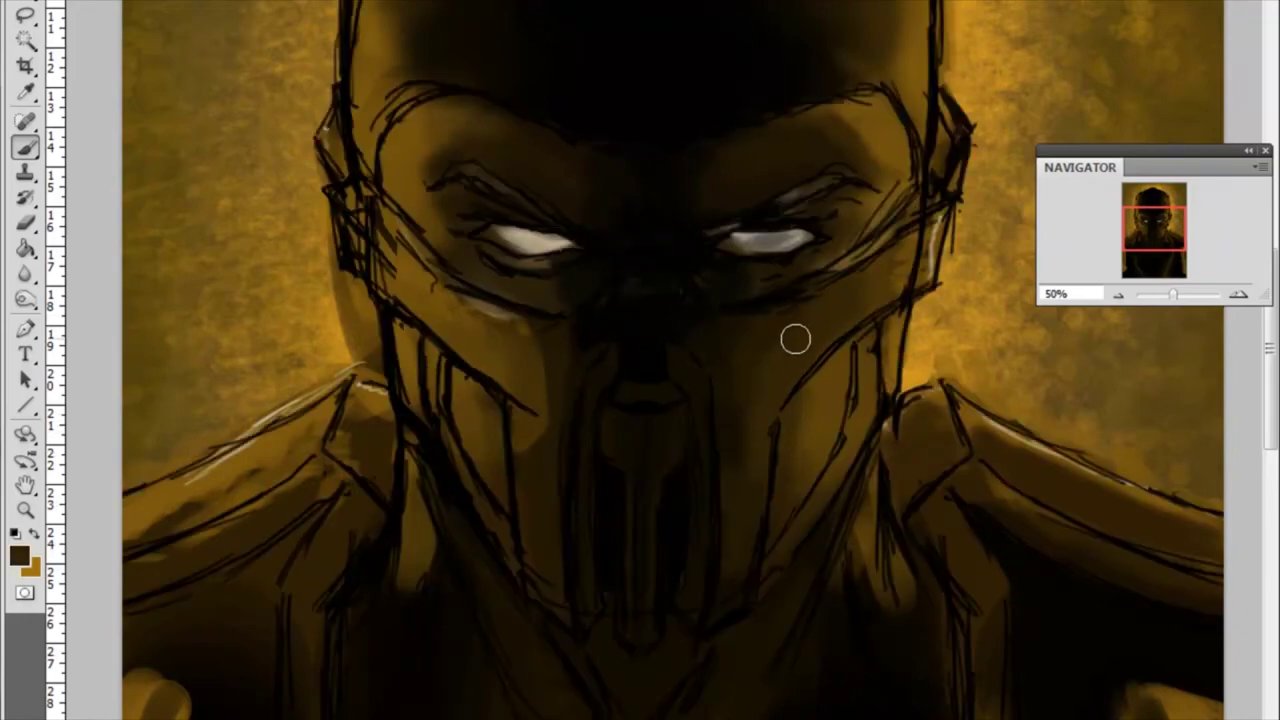
pyautogui.keyDown('alt'); pyautogui.click(851, 120); pyautogui.keyUp('alt')
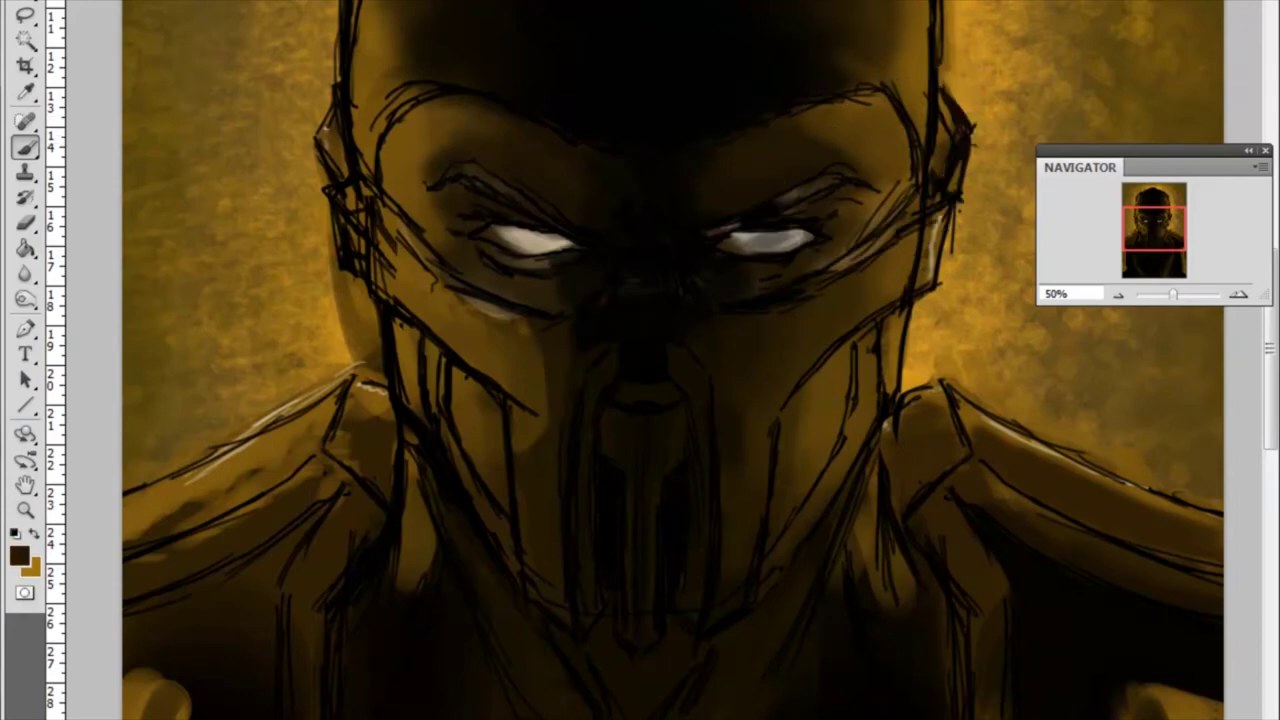
pyautogui.keyDown('alt'); pyautogui.click(718, 192); pyautogui.keyUp('alt')
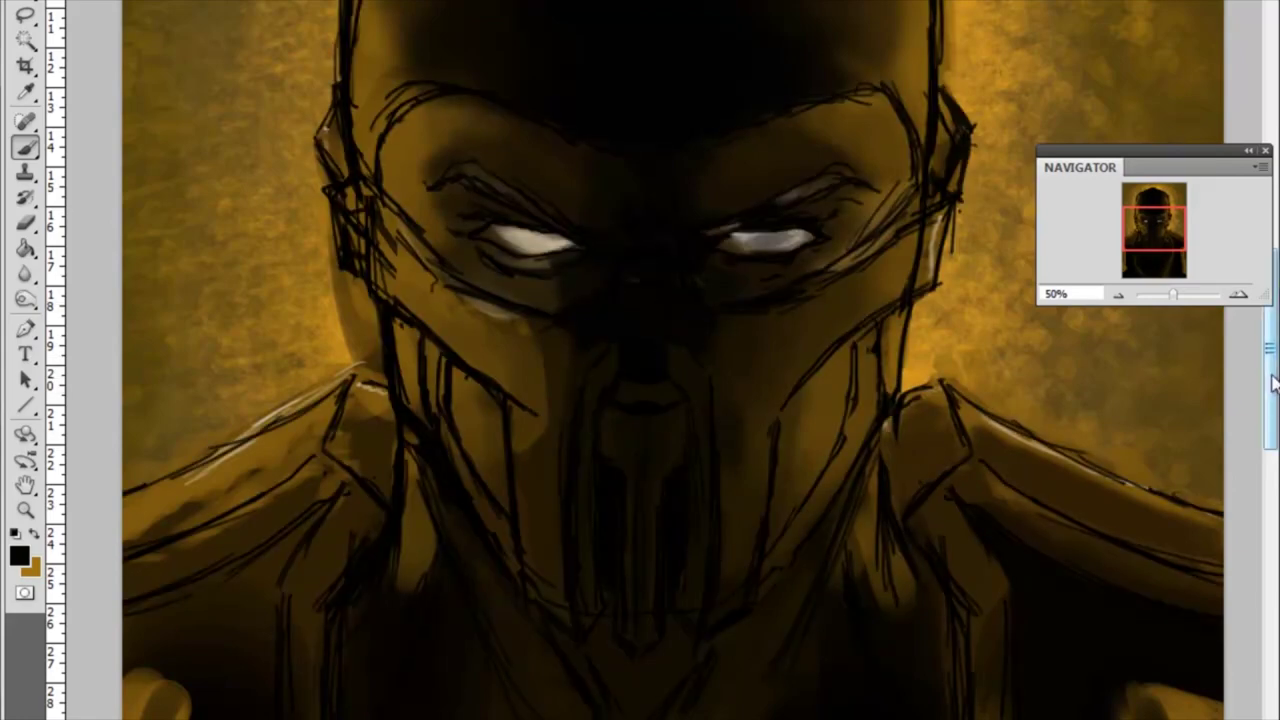
# Shade the lit form on the figure's right with sampled dark brown, then sample black.
pyautogui.scroll(-5, 1086, 437)
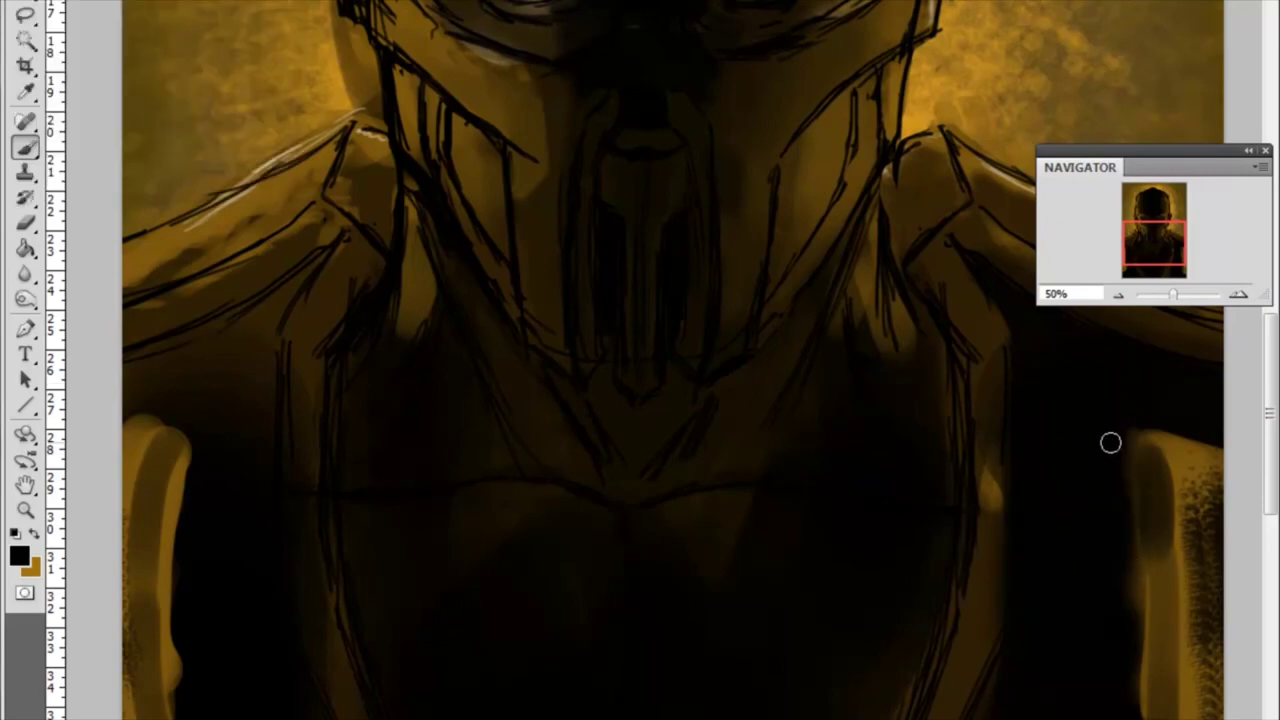
pyautogui.keyDown('alt'); pyautogui.click(1150, 662); pyautogui.keyUp('alt')
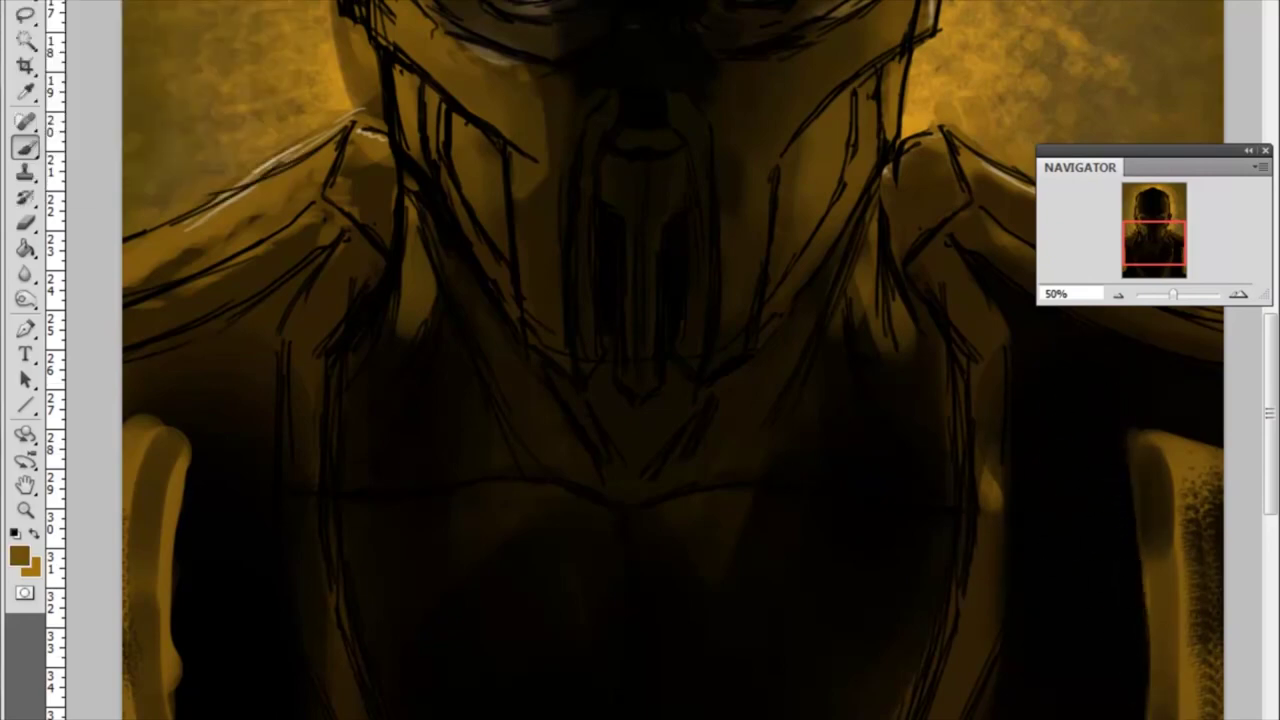
pyautogui.moveTo(1165, 600); pyautogui.dragTo(1163, 666)
pyautogui.keyDown('alt'); pyautogui.click(1157, 529); pyautogui.keyUp('alt')
pyautogui.keyDown('alt'); pyautogui.click(1174, 491); pyautogui.keyUp('alt')
pyautogui.keyDown('alt'); pyautogui.click(1165, 565); pyautogui.keyUp('alt')
pyautogui.keyDown('alt'); pyautogui.click(1150, 378); pyautogui.keyUp('alt')
# Darken the right shoulder and lower right edge, undo the last stroke, and zoom out.
pyautogui.moveTo(963, 254)
pyautogui.mouseDown()
pyautogui.moveTo(1006, 357)
pyautogui.moveTo(951, 346)
pyautogui.mouseUp()
pyautogui.moveTo(998, 460); pyautogui.dragTo(975, 715)
pyautogui.moveTo(990, 600); pyautogui.dragTo(937, 709)
pyautogui.moveTo(990, 510); pyautogui.dragTo(945, 670)
pyautogui.hotkey('ctrl', 'alt', 'z')
pyautogui.hotkey('ctrl', 'alt', 'z')
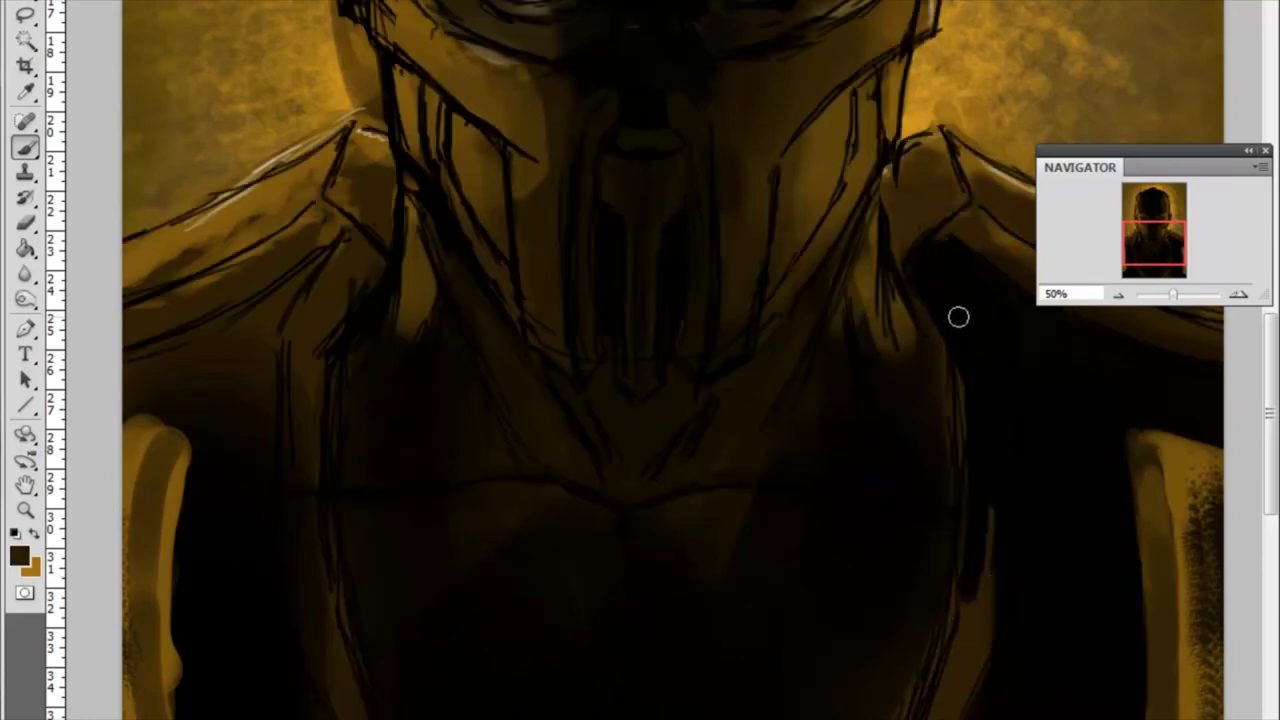
pyautogui.hotkey('ctrl', '-')
pyautogui.hotkey('ctrl', '-')
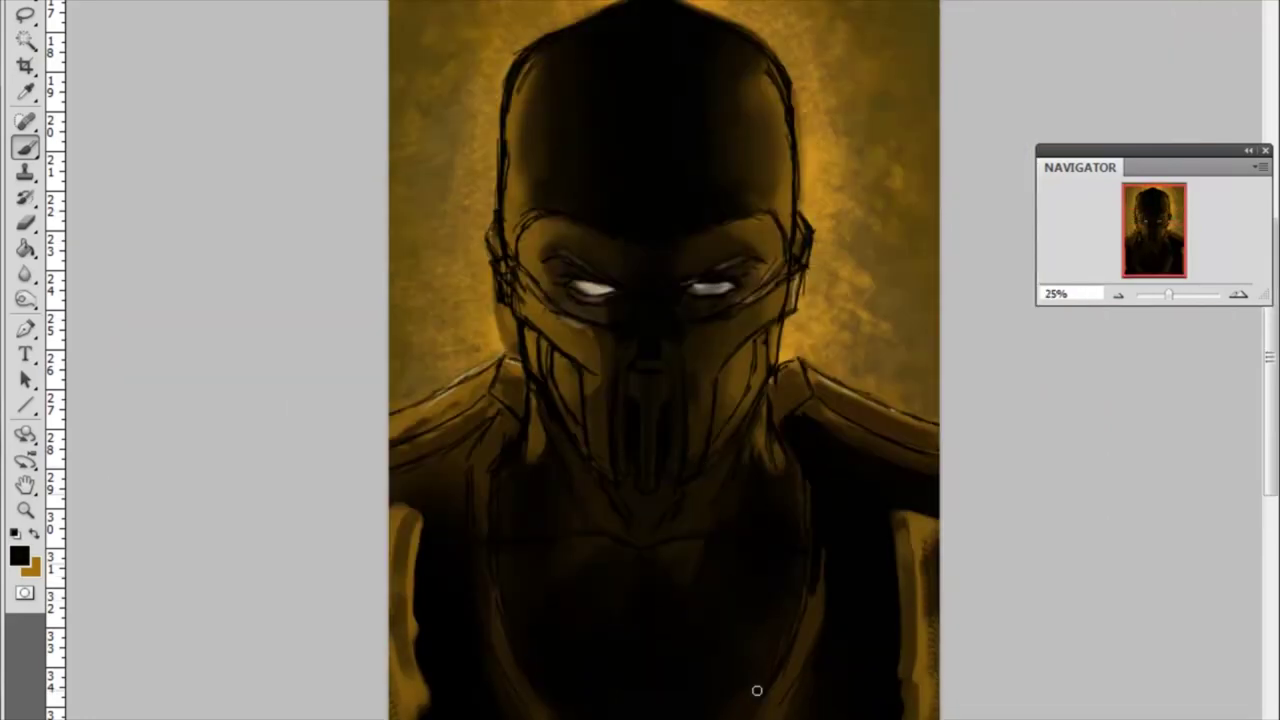
# Add faint dark-brown and black vertical strokes down the chest.
pyautogui.moveTo(735, 718); pyautogui.dragTo(758, 674)
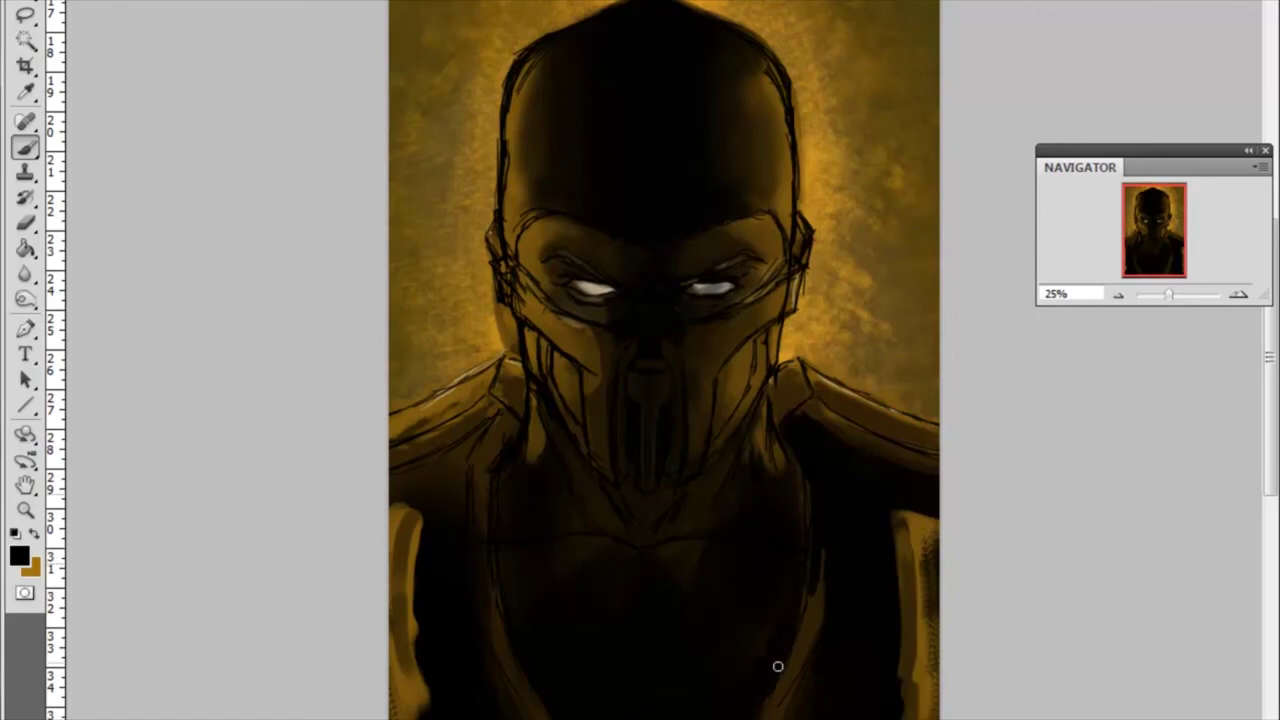
pyautogui.keyDown('alt'); pyautogui.click(529, 483); pyautogui.keyUp('alt')
pyautogui.moveTo(540, 660); pyautogui.dragTo(546, 718)
pyautogui.moveTo(677, 629); pyautogui.dragTo(677, 718)
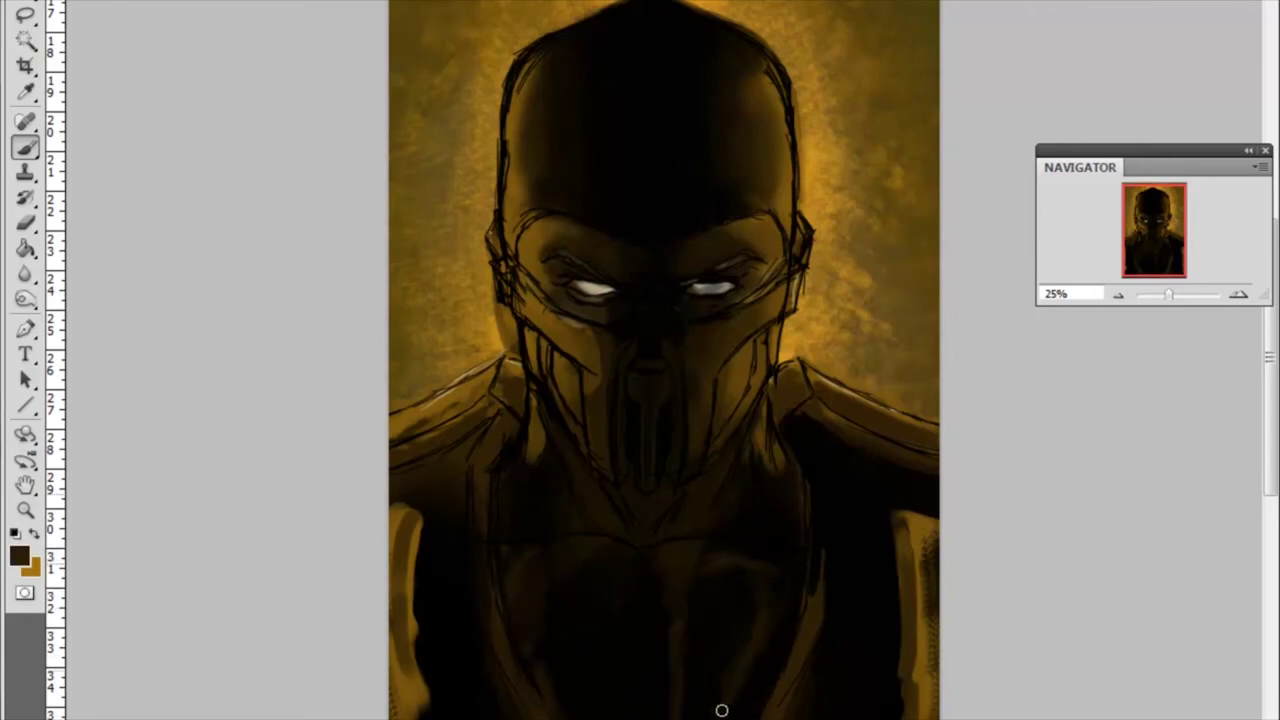
pyautogui.keyDown('alt'); pyautogui.click(714, 634); pyautogui.keyUp('alt')
pyautogui.press(']')
pyautogui.moveTo(737, 634); pyautogui.dragTo(700, 660)
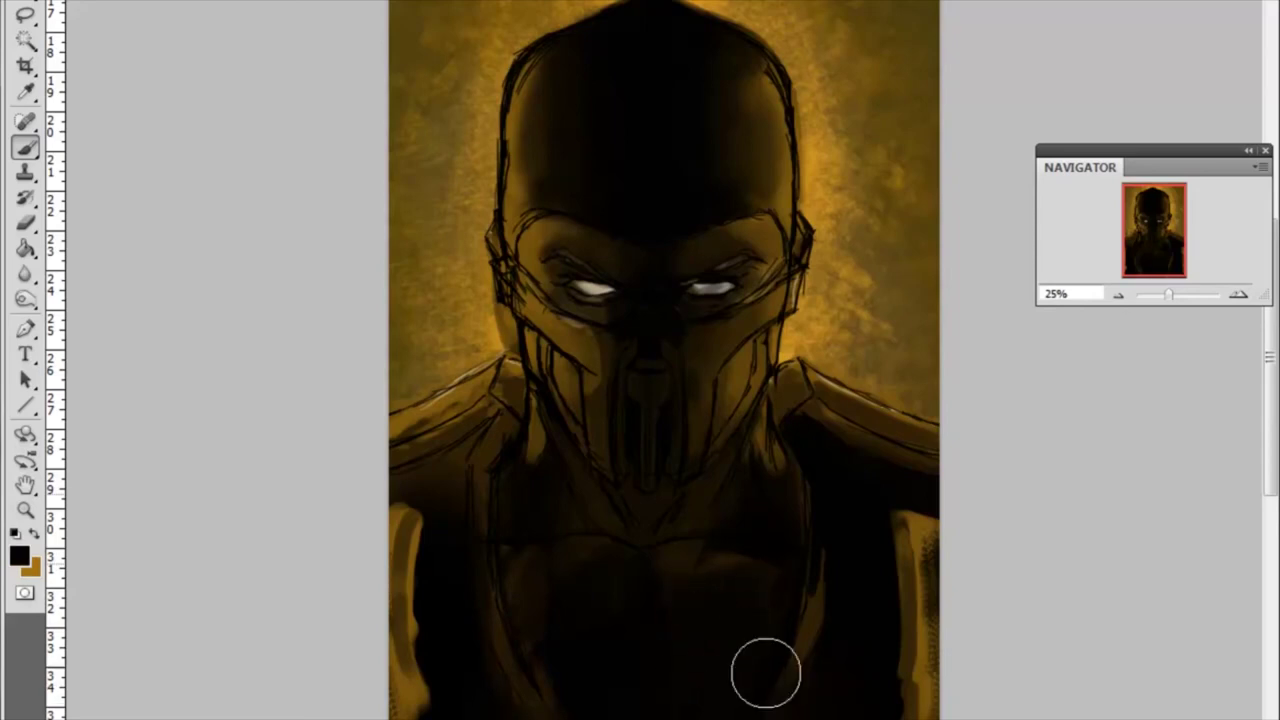
# Paint dark over the yellow highlights along the lower-left and lower-right edges.
pyautogui.moveTo(920, 690); pyautogui.dragTo(791, 691)
pyautogui.moveTo(925, 530); pyautogui.dragTo(925, 700)
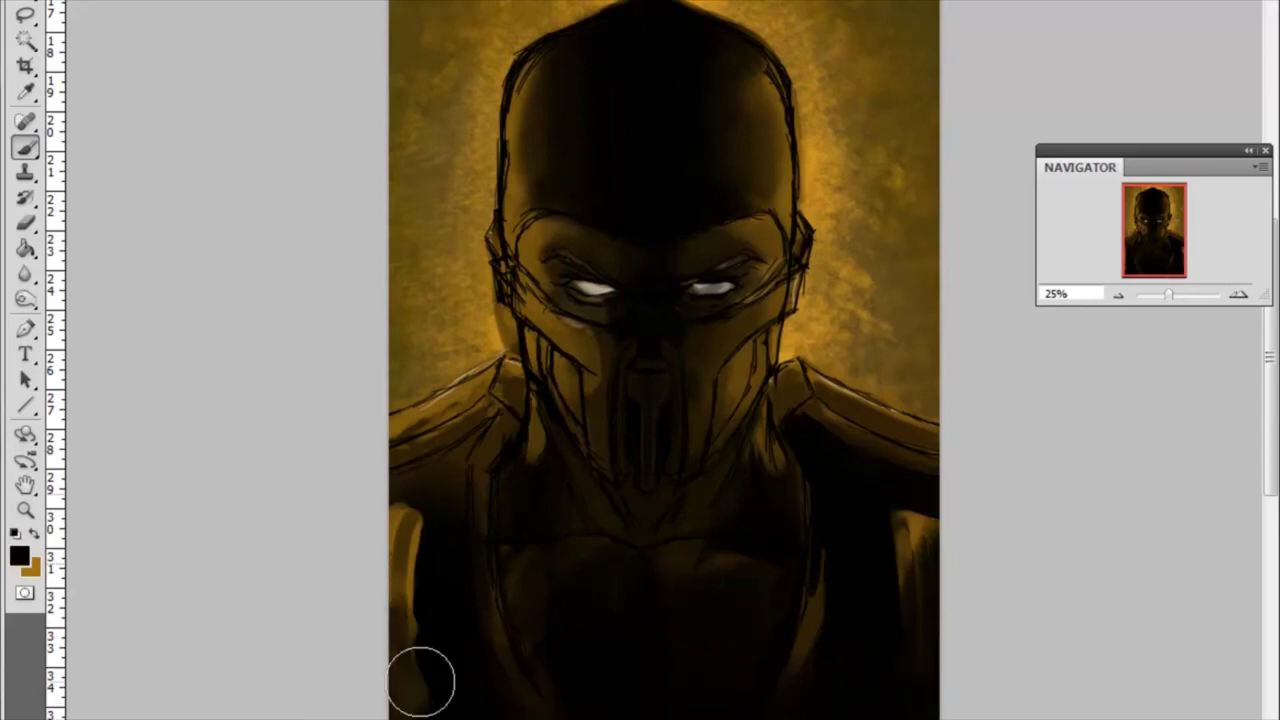
pyautogui.moveTo(400, 600); pyautogui.dragTo(405, 715)
pyautogui.hscroll(-3, 925, 705)
pyautogui.keyDown('alt'); pyautogui.click(543, 557); pyautogui.keyUp('alt')
pyautogui.moveTo(530, 515); pyautogui.dragTo(554, 640)
pyautogui.moveTo(1010, 500); pyautogui.dragTo(1050, 560)
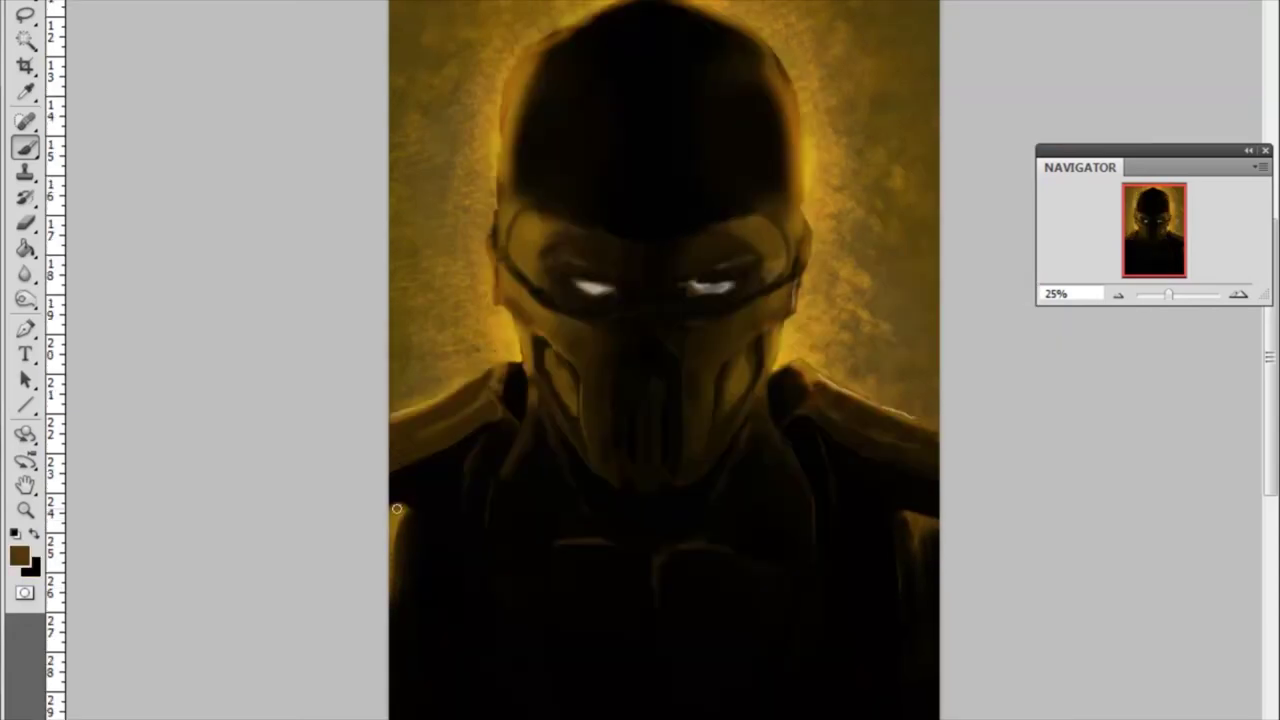
# Add an orange stroke at the figure's left edge and choose a new brush preset.
pyautogui.moveTo(396, 509); pyautogui.dragTo(384, 519)
pyautogui.doubleClick(120, 96)
pyautogui.keyDown('alt'); pyautogui.click(540, 470); pyautogui.keyUp('alt')
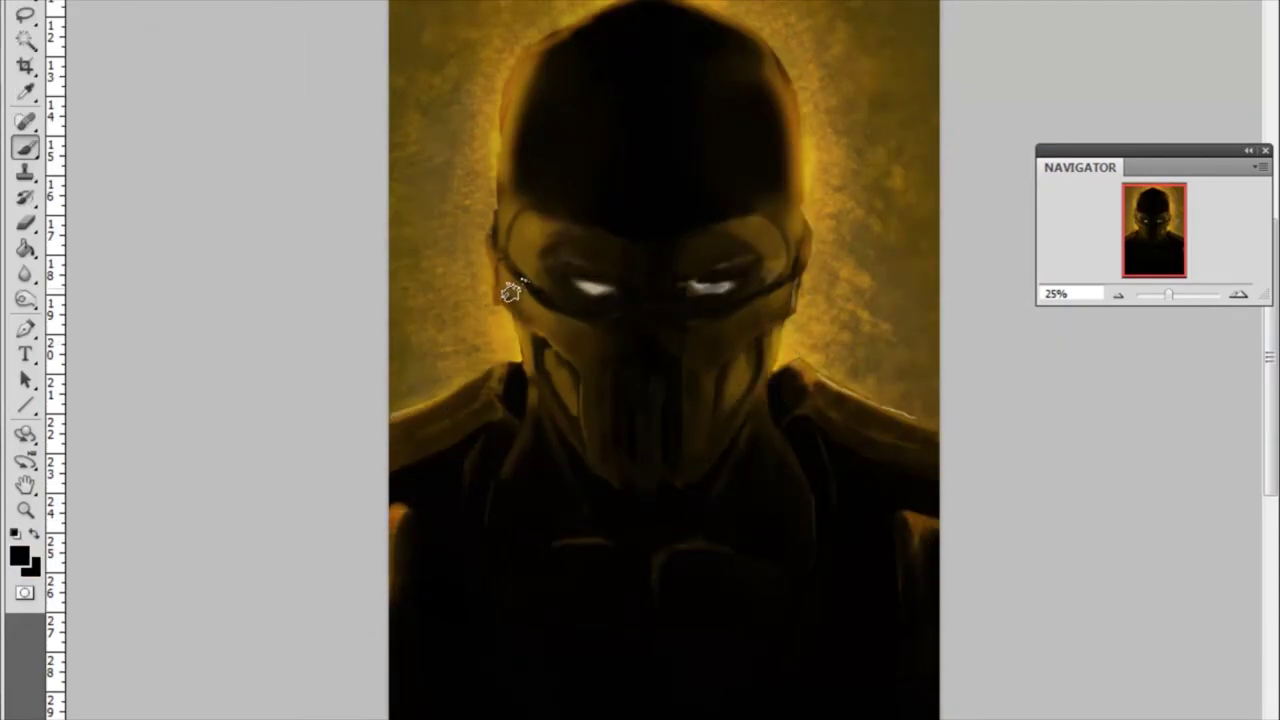
pyautogui.hotkey('ctrl', '+')
pyautogui.hotkey('ctrl', '+')
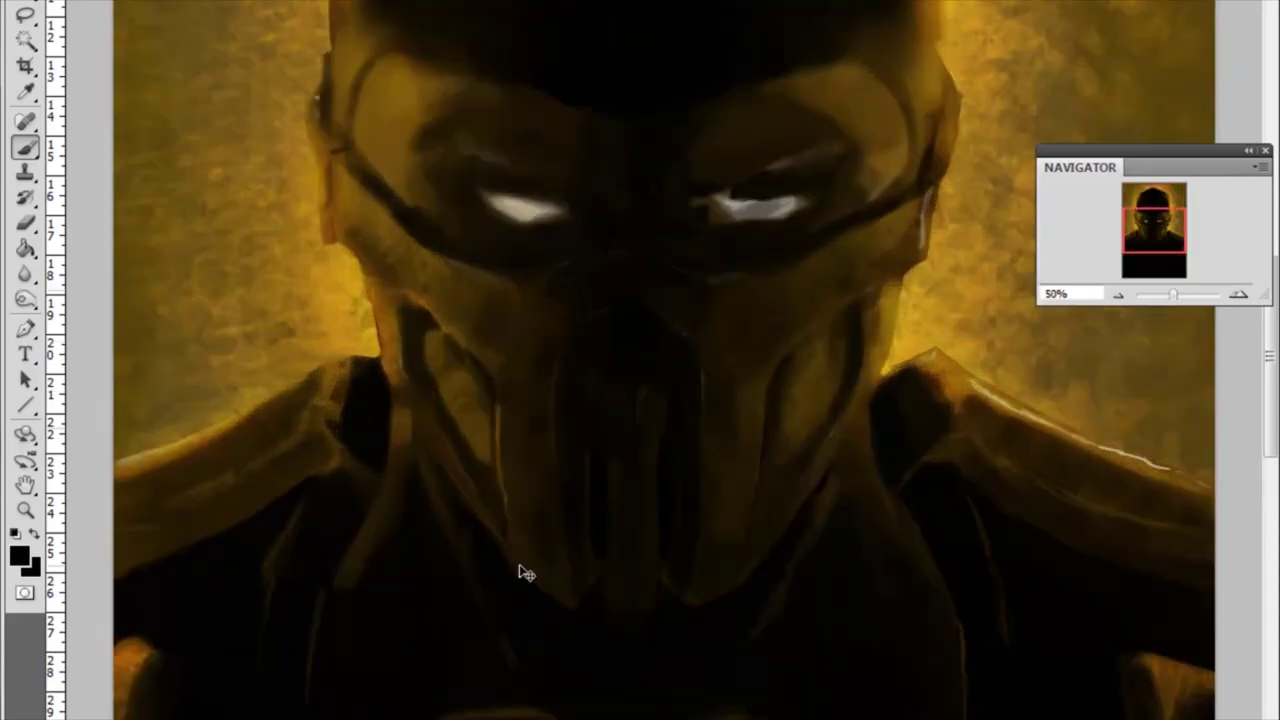
pyautogui.hotkey('ctrl', '+')
pyautogui.click(60, 2)
pyautogui.press('Return')
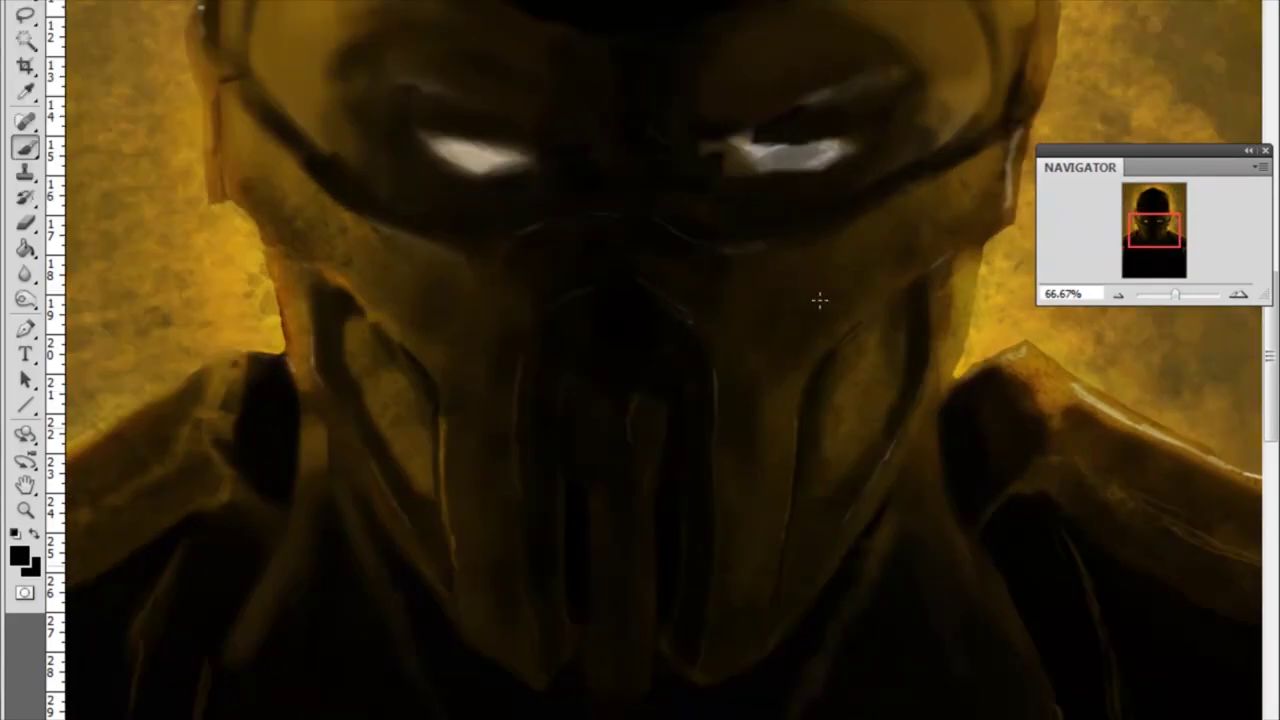
pyautogui.press('x')
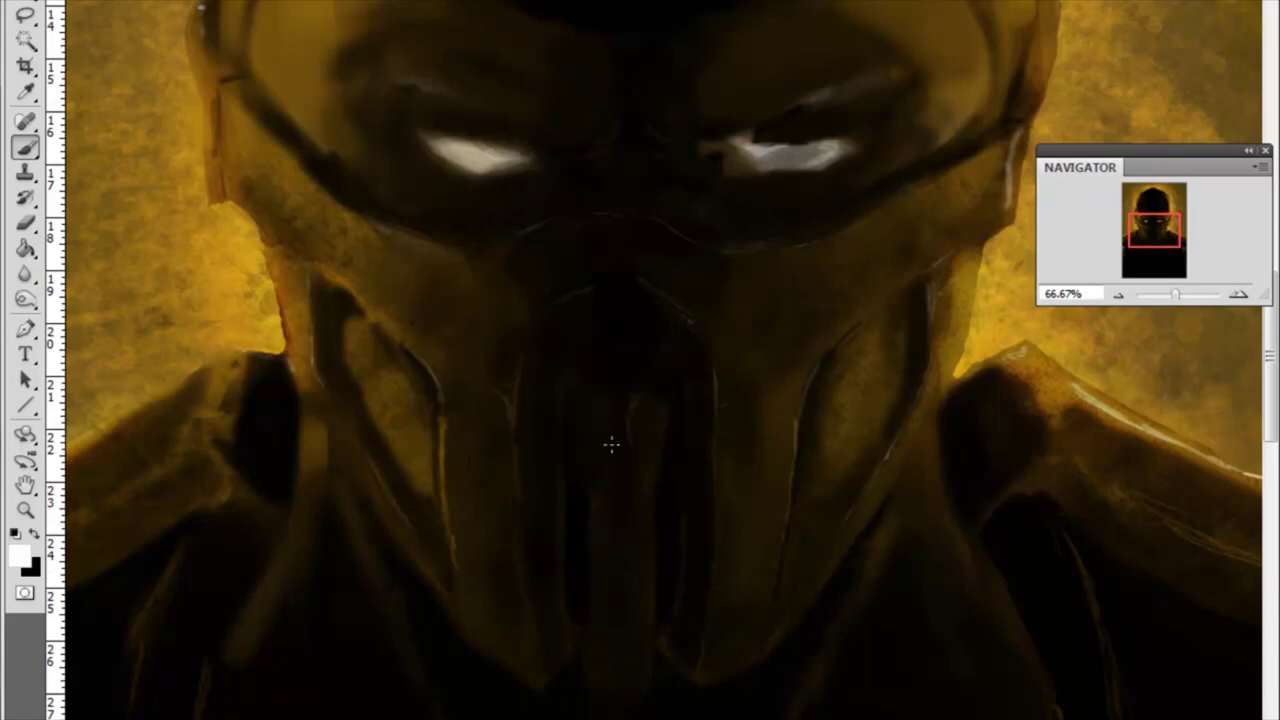
pyautogui.hotkey('ctrl', '-')
pyautogui.hotkey('ctrl', '-')
pyautogui.hotkey('ctrl', '-')
pyautogui.hotkey('ctrl', '-')
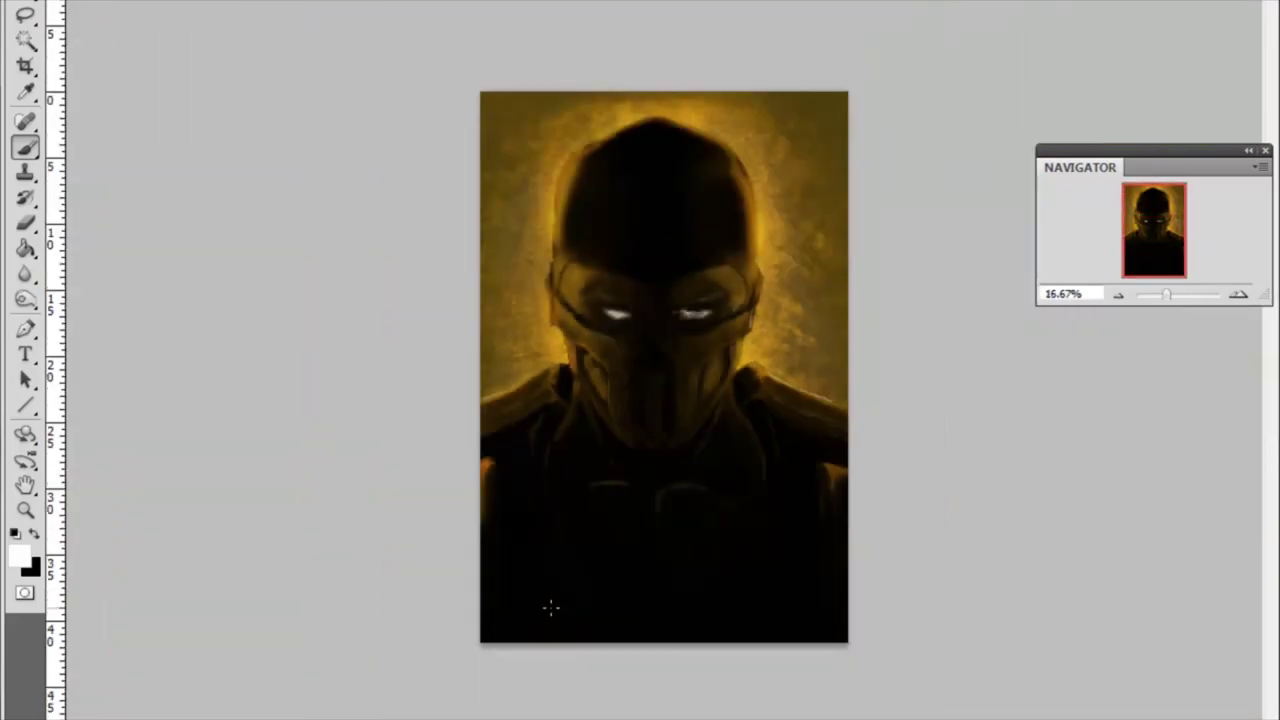
pyautogui.keyDown('alt'); pyautogui.click(551, 606); pyautogui.keyUp('alt')
pyautogui.hotkey('ctrl', '+')
pyautogui.hotkey('ctrl', '+')
pyautogui.hotkey('ctrl', '+')
pyautogui.press('[')
pyautogui.press('[')
pyautogui.press('[')
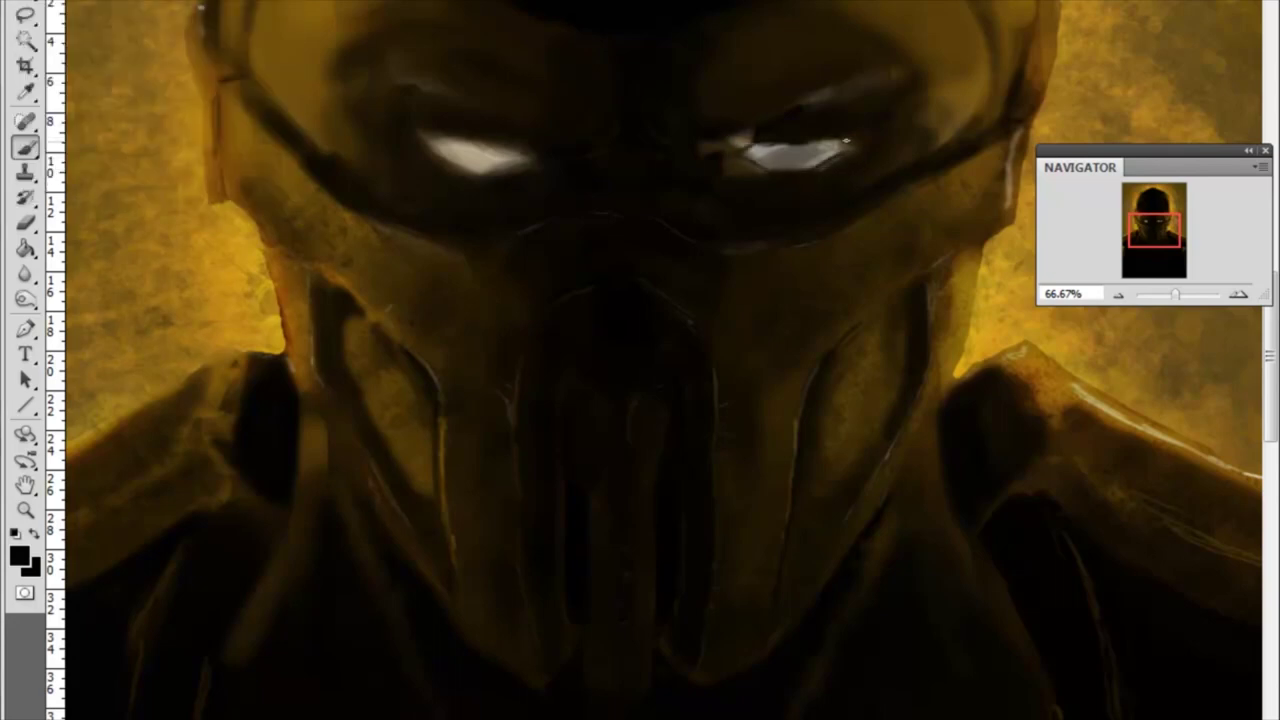
# Zoomed in, smooth the left eye-white to even beige and darken its lower part.
pyautogui.moveTo(534, 159); pyautogui.dragTo(452, 164)
pyautogui.keyDown('alt'); pyautogui.click(455, 148); pyautogui.keyUp('alt')
pyautogui.hotkey('ctrl', '+')
pyautogui.hotkey('ctrl', '+')
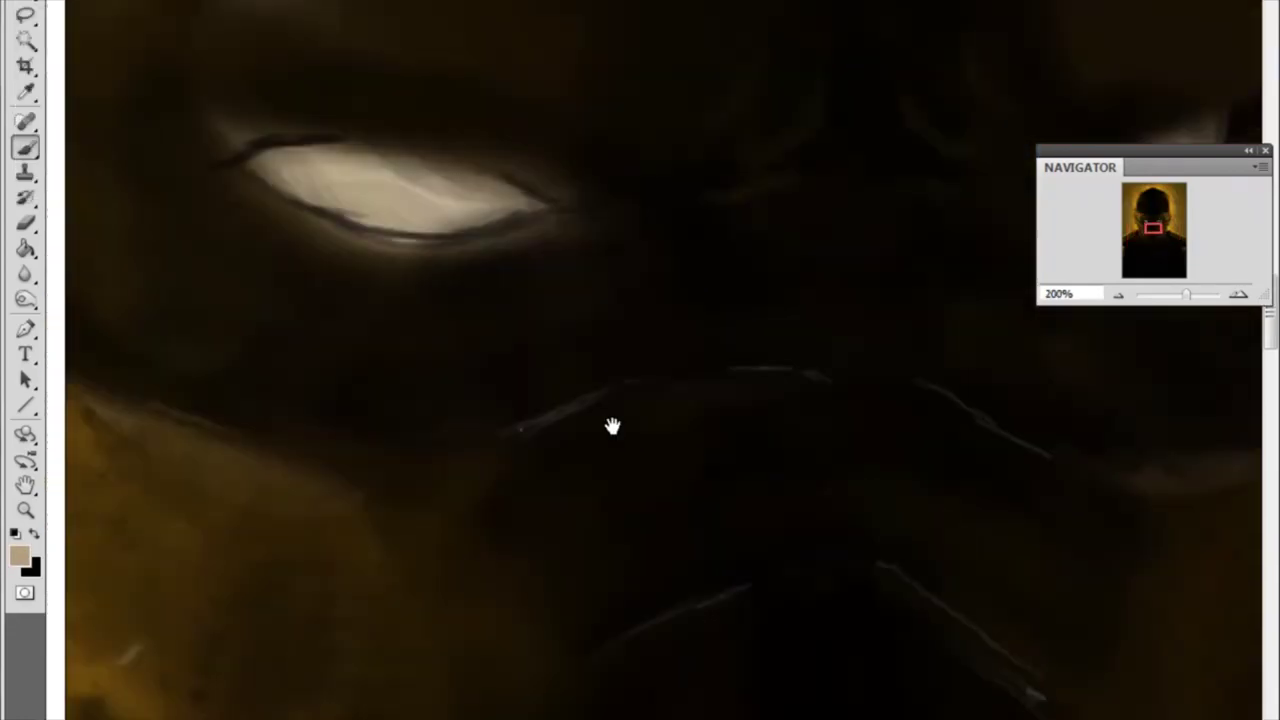
pyautogui.moveTo(385, 276)
pyautogui.mouseDown()
pyautogui.moveTo(523, 277)
pyautogui.moveTo(400, 260)
pyautogui.mouseUp()
pyautogui.keyDown('alt'); pyautogui.click(593, 272); pyautogui.keyUp('alt')
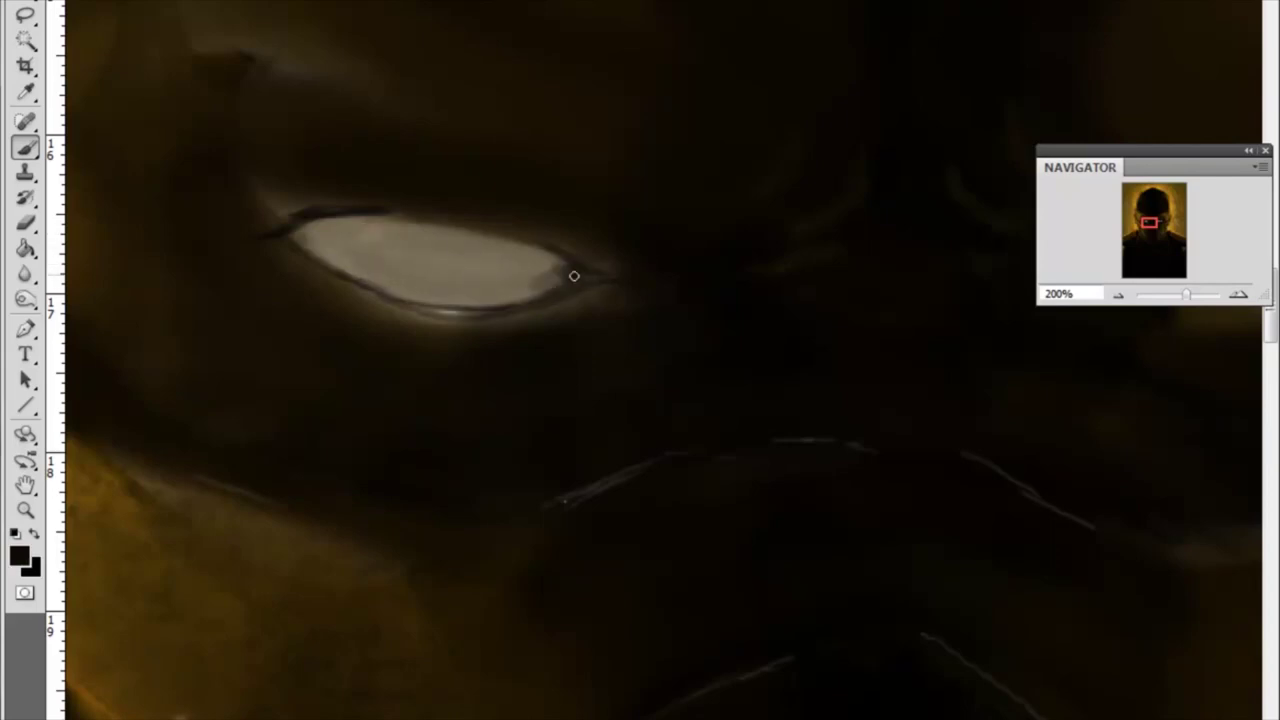
pyautogui.moveTo(574, 275); pyautogui.dragTo(457, 297)
pyautogui.moveTo(732, 371); pyautogui.dragTo(216, 365)
# Darken the other eye-white's edges, dab white highlights, and zoom back out.
pyautogui.moveTo(651, 271); pyautogui.dragTo(894, 248)
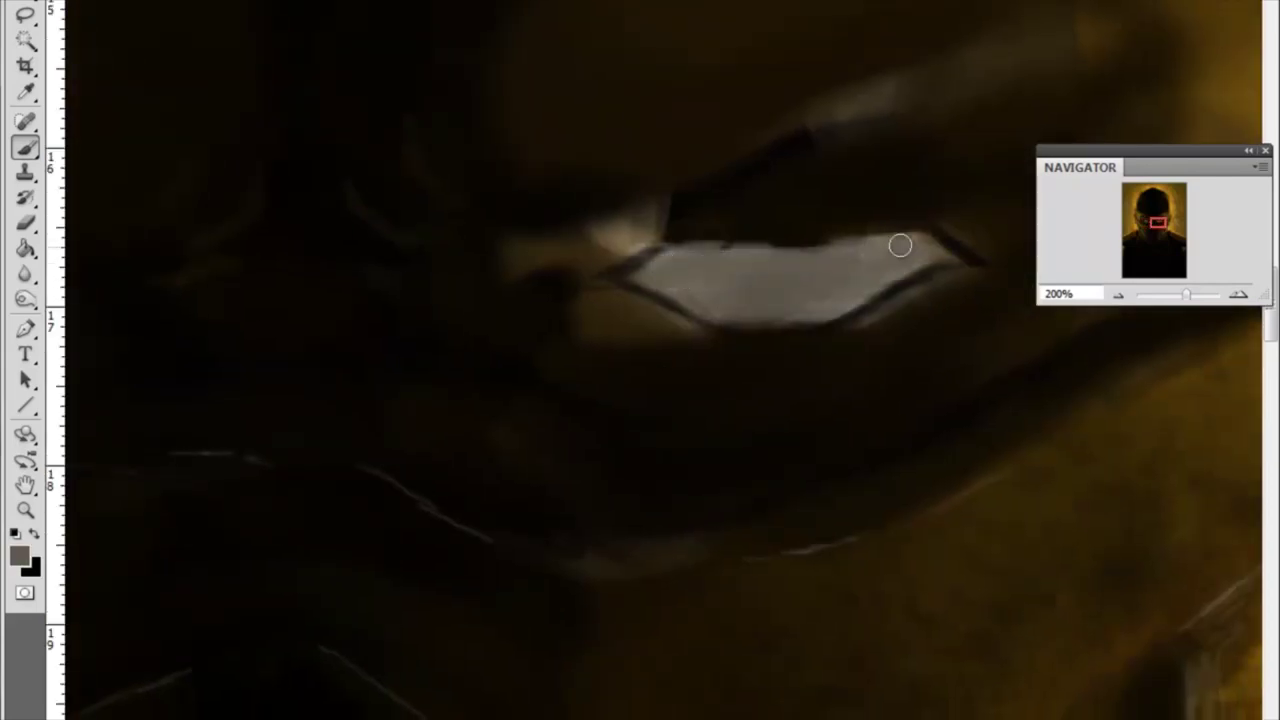
pyautogui.moveTo(646, 269)
pyautogui.mouseDown()
pyautogui.moveTo(690, 266)
pyautogui.moveTo(750, 300)
pyautogui.mouseUp()
pyautogui.click(33, 534)
pyautogui.click(920, 245)
pyautogui.click(718, 285)
pyautogui.moveTo(299, 350); pyautogui.dragTo(555, 421)
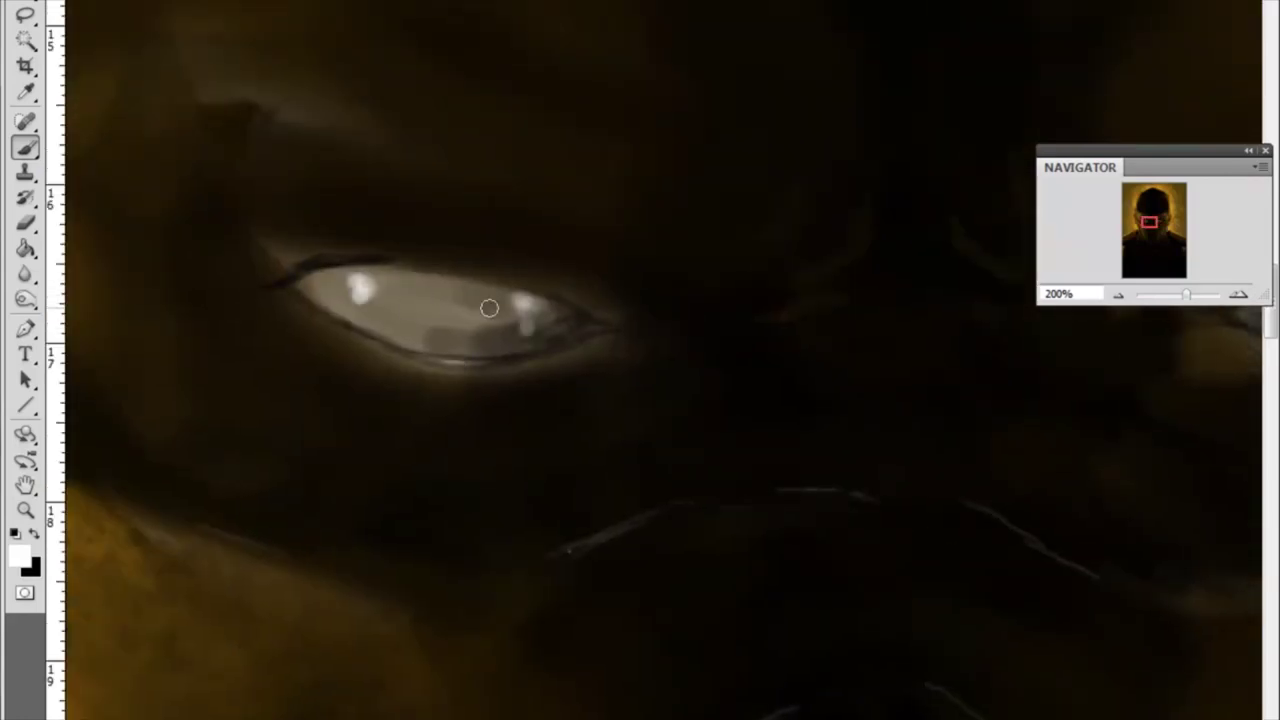
pyautogui.hotkey('ctrl', '-')
pyautogui.hotkey('ctrl', '-')
pyautogui.keyDown('alt'); pyautogui.click(952, 332); pyautogui.keyUp('alt')
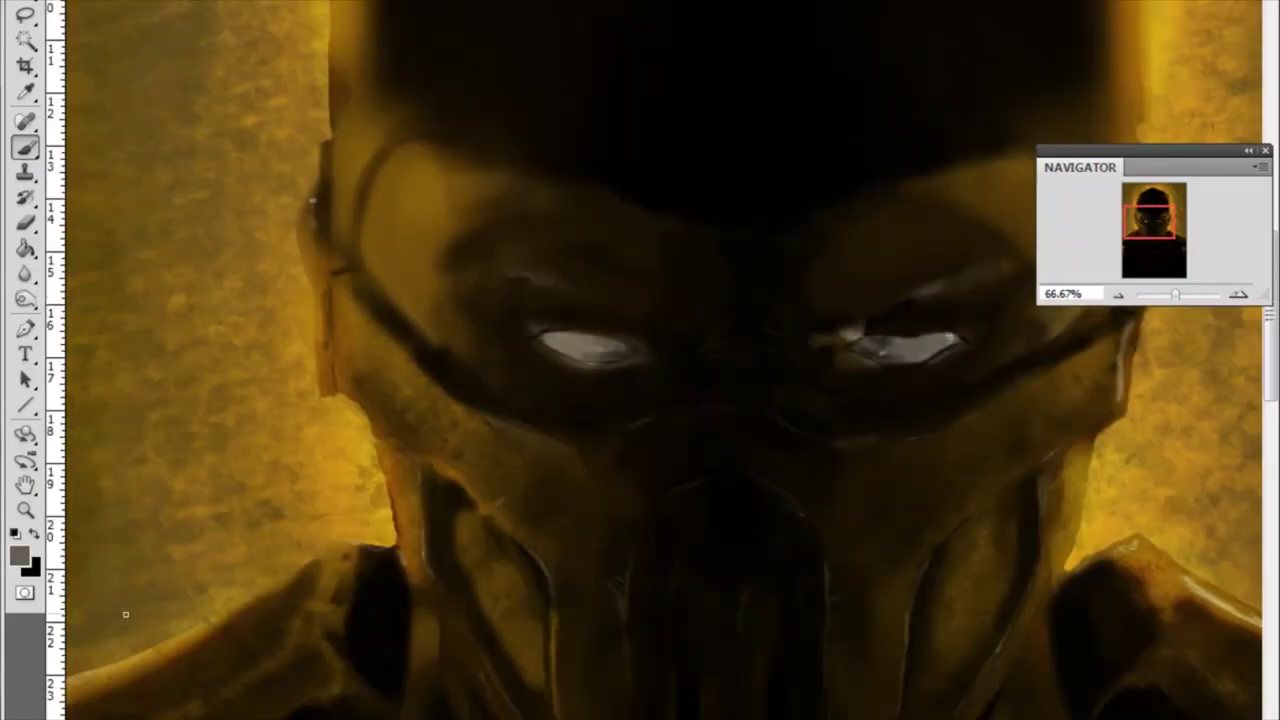
# Show the sketch layer again and brush a faint dark stroke above the left eye.
pyautogui.keyDown('alt'); pyautogui.click(665, 220); pyautogui.keyUp('alt')
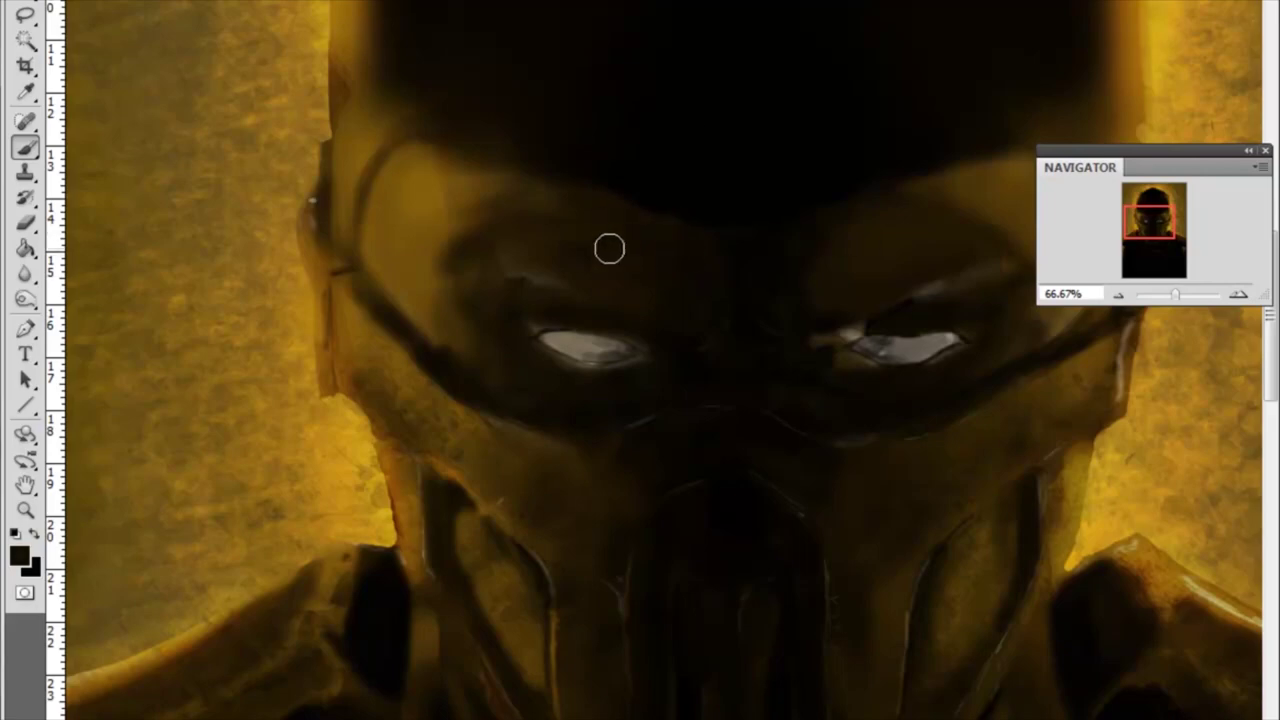
pyautogui.moveTo(588, 310); pyautogui.dragTo(530, 272)
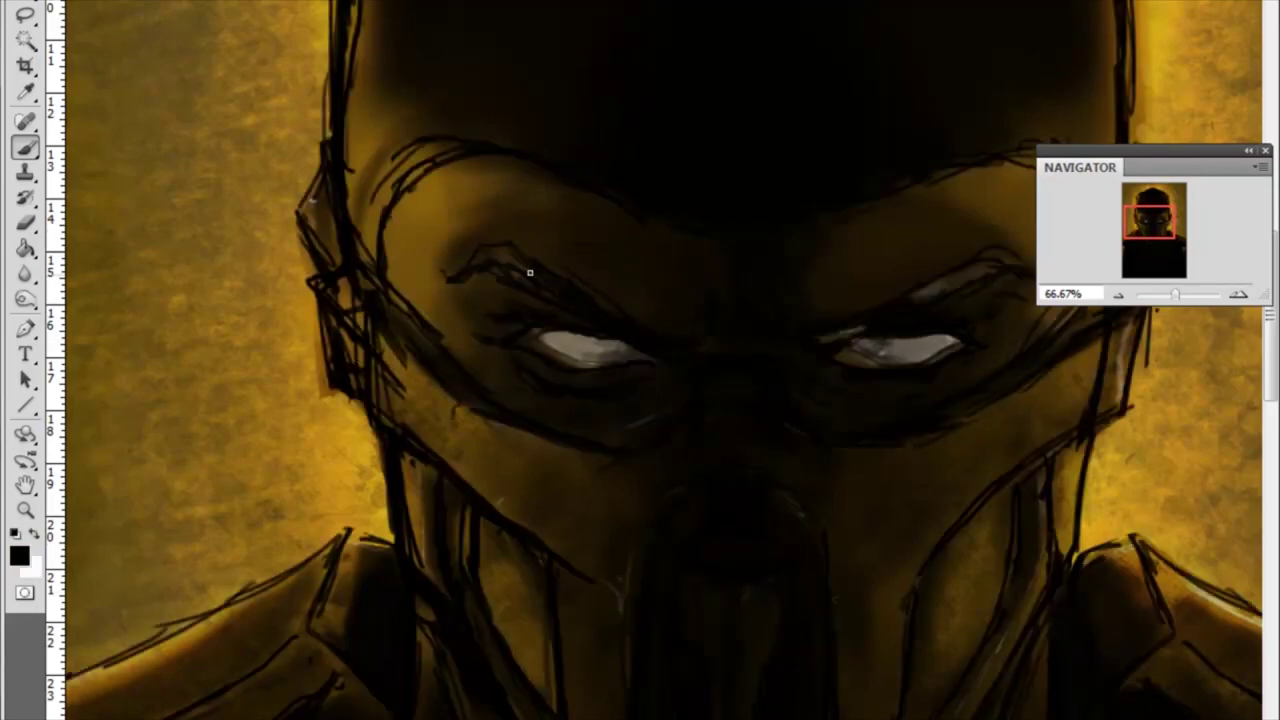